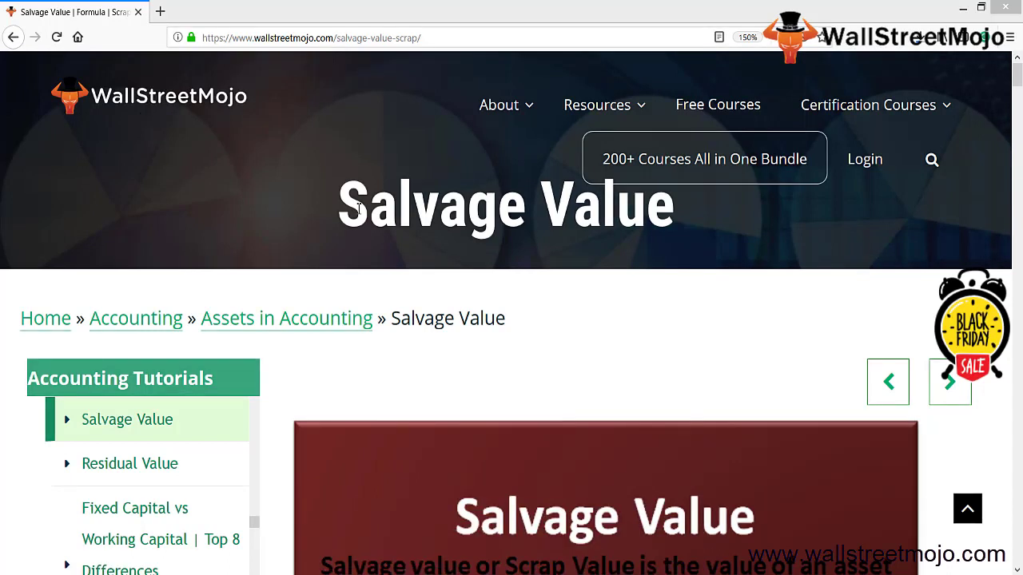
Highlight the Salvage Value page heading and view the definition in the banner below it.
{"action": "left_click_drag", "start_coordinate": [352, 204], "coordinate": [525, 279]}
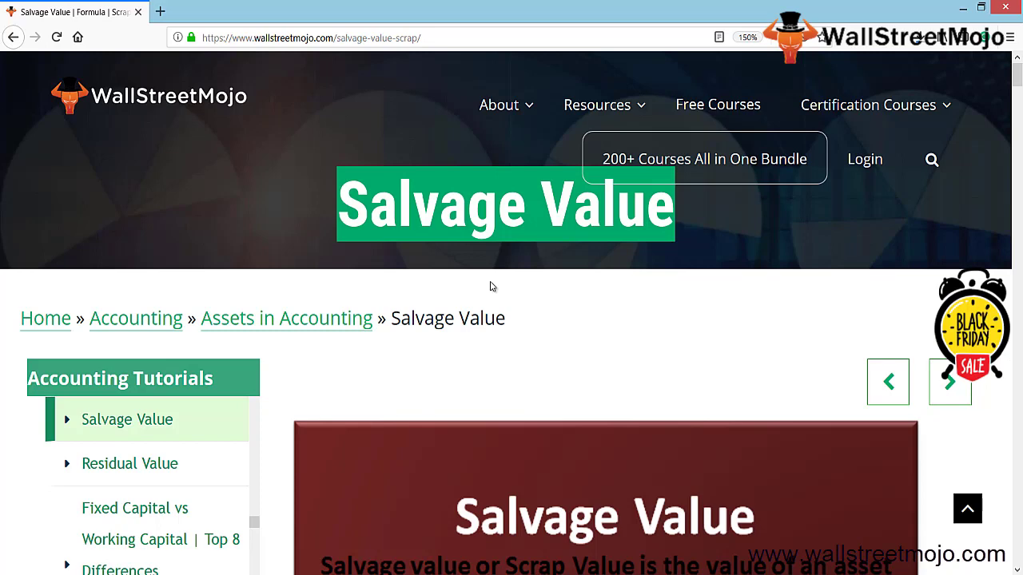
{"action": "scroll", "coordinate": [492, 286], "scroll_direction": "down", "scroll_amount": 3}
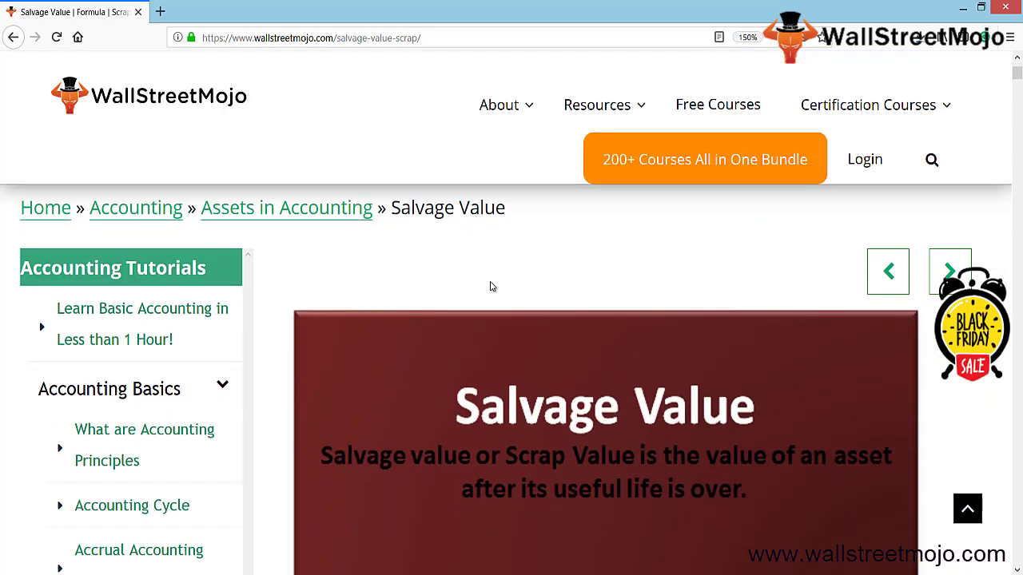
{"action": "scroll", "coordinate": [491, 286], "scroll_direction": "down", "scroll_amount": 1}
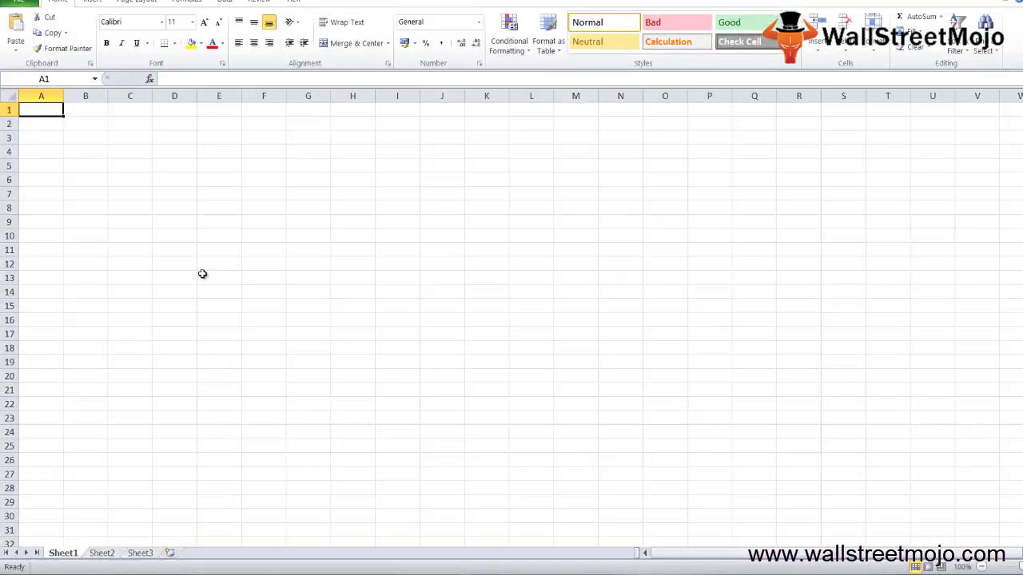
Enter the heading "1. What is salage value" in cell B2 of the blank Excel worksheet.
{"action": "left_click", "coordinate": [105, 88]}
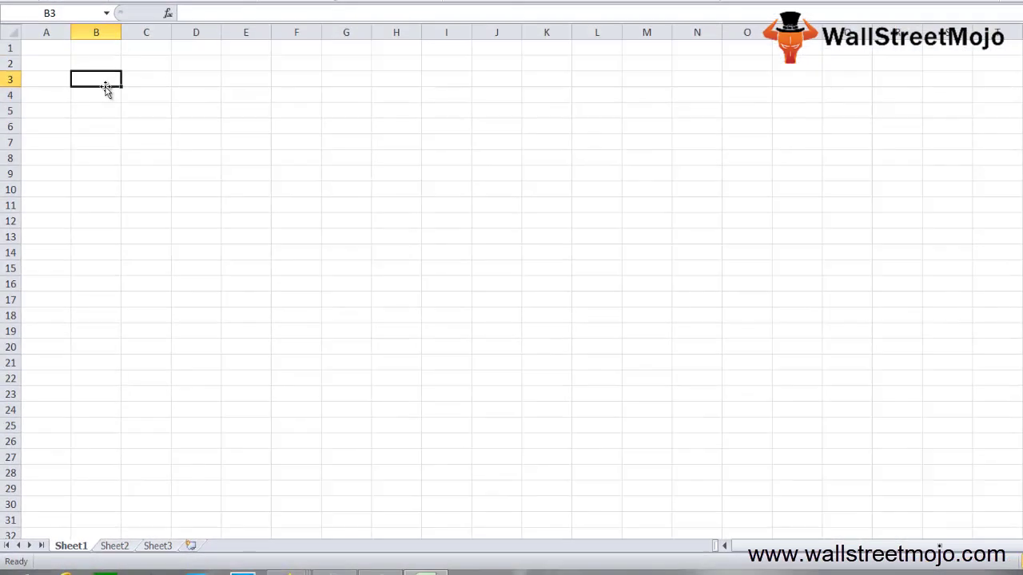
{"action": "type", "text": "1"}
{"action": "type", "text": "."}
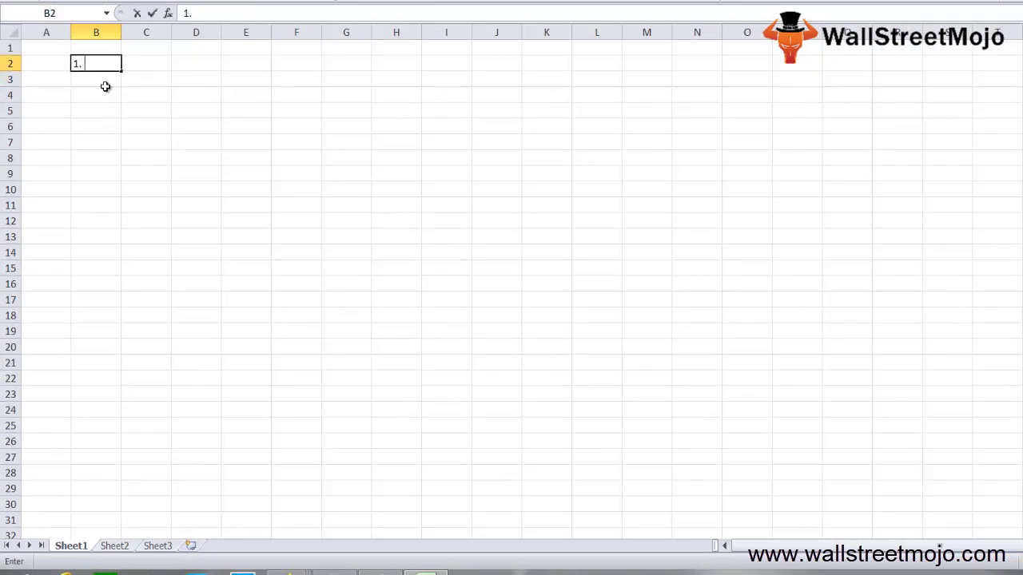
{"action": "type", "text": " What is sa"}
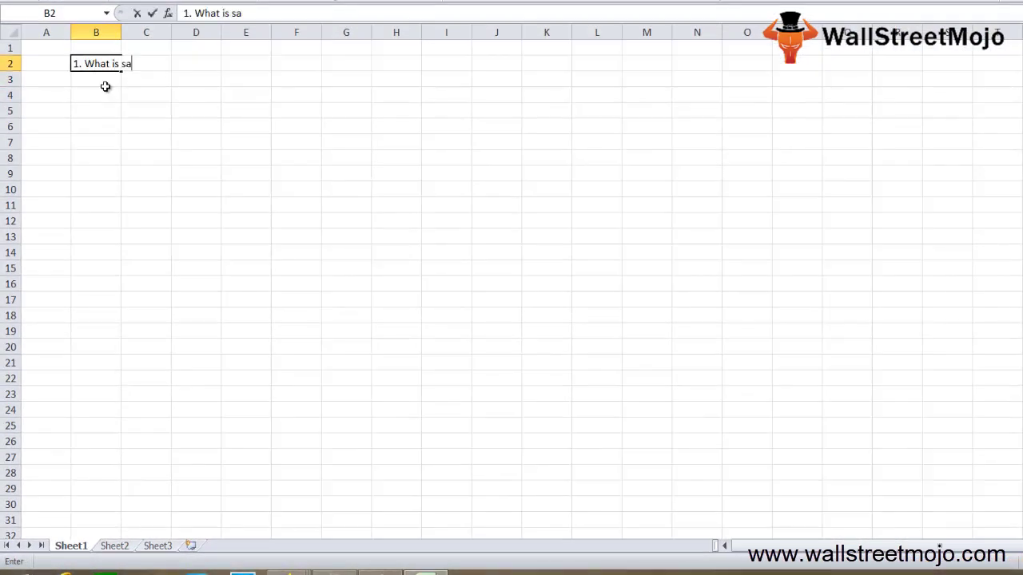
{"action": "type", "text": "lage value"}
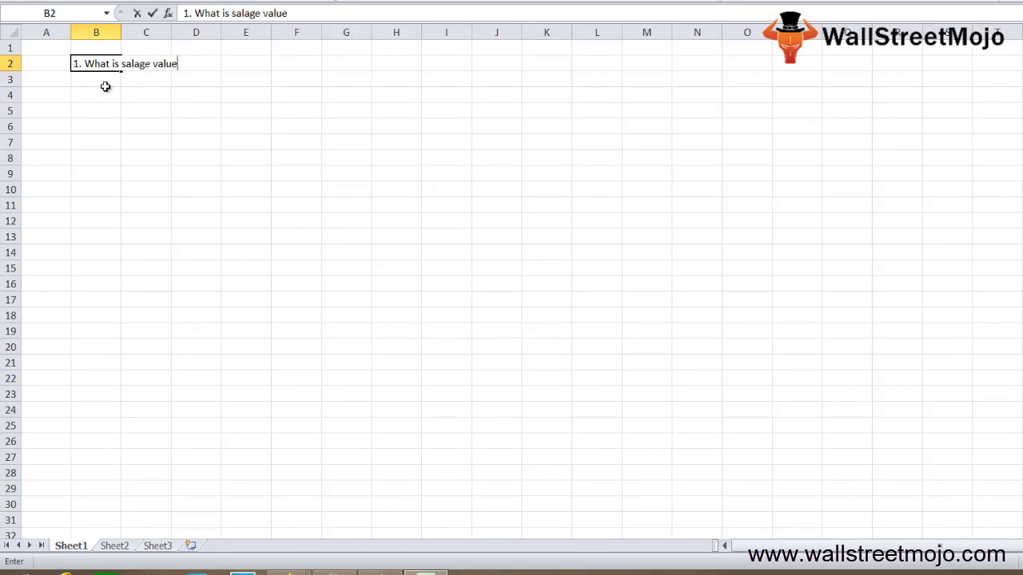
Enter the label "Machinery" in cell B4.
{"action": "left_click", "coordinate": [107, 89]}
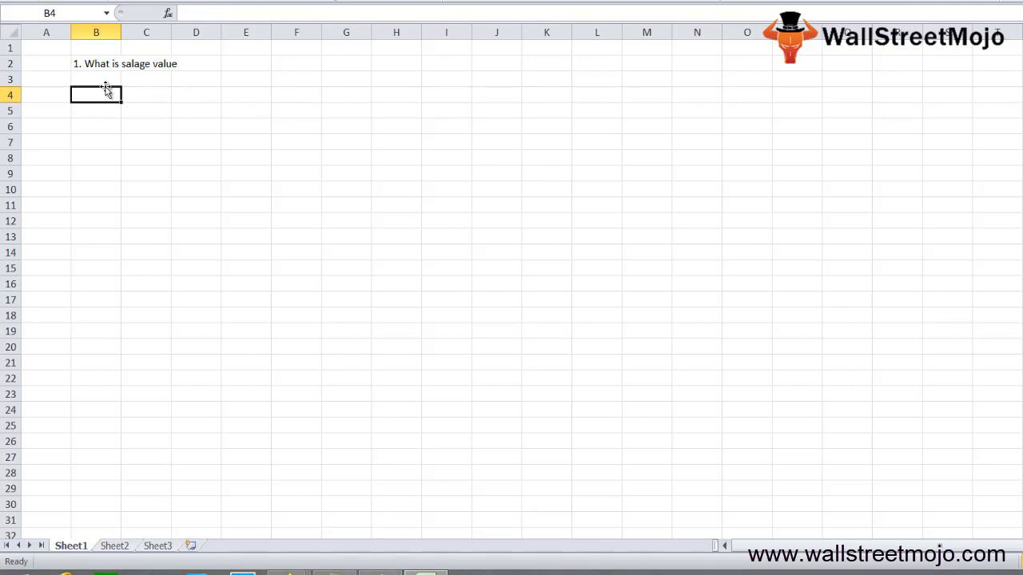
{"action": "type", "text": "Machin"}
{"action": "key", "text": "BackSpace"}
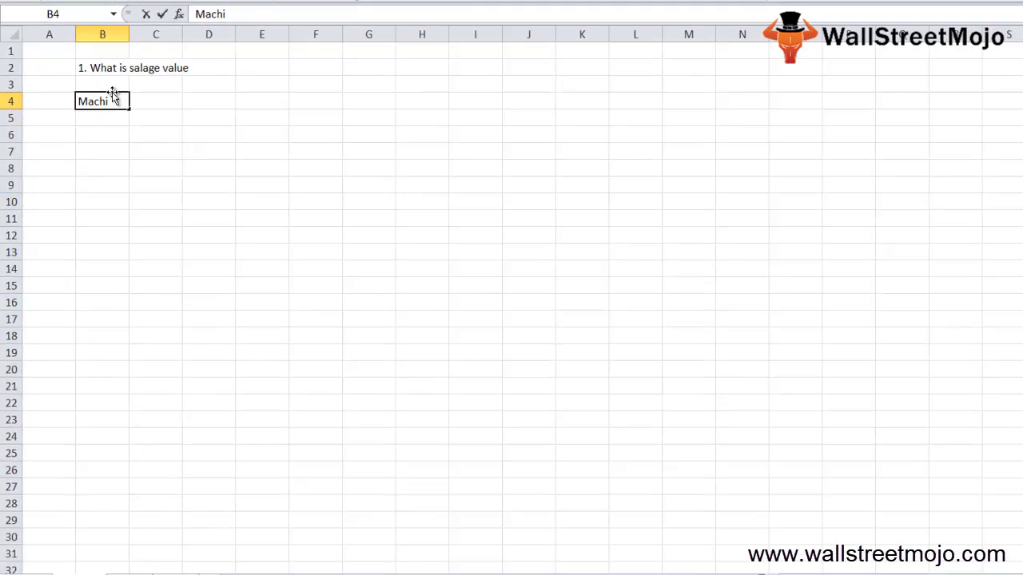
{"action": "type", "text": "nery"}
{"action": "key", "text": "Return"}
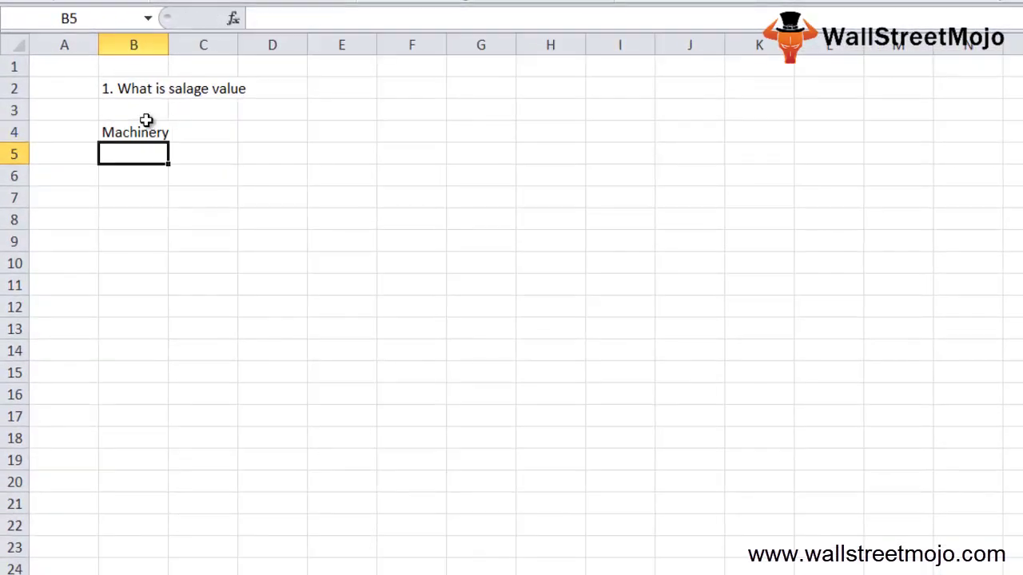
Enter the useful life "5 Years" in cell B7.
{"action": "key", "text": "Return"}
{"action": "key", "text": "Return"}
{"action": "type", "text": "5 Y"}
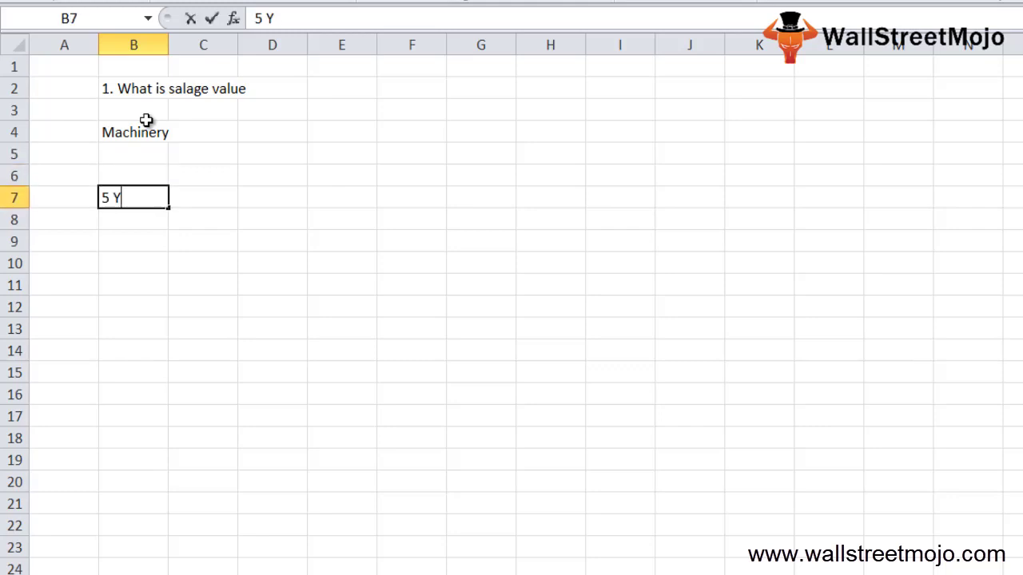
{"action": "type", "text": "ears"}
{"action": "key", "text": "Return"}
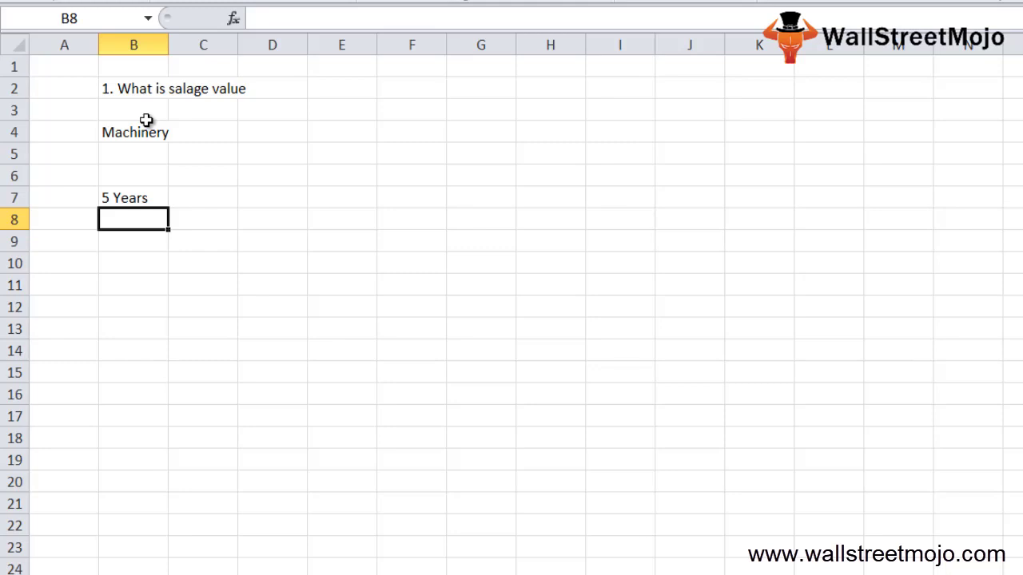
Enter 5000 in cell B8 and label it "Salvage va" in C8.
{"action": "type", "text": "5000"}
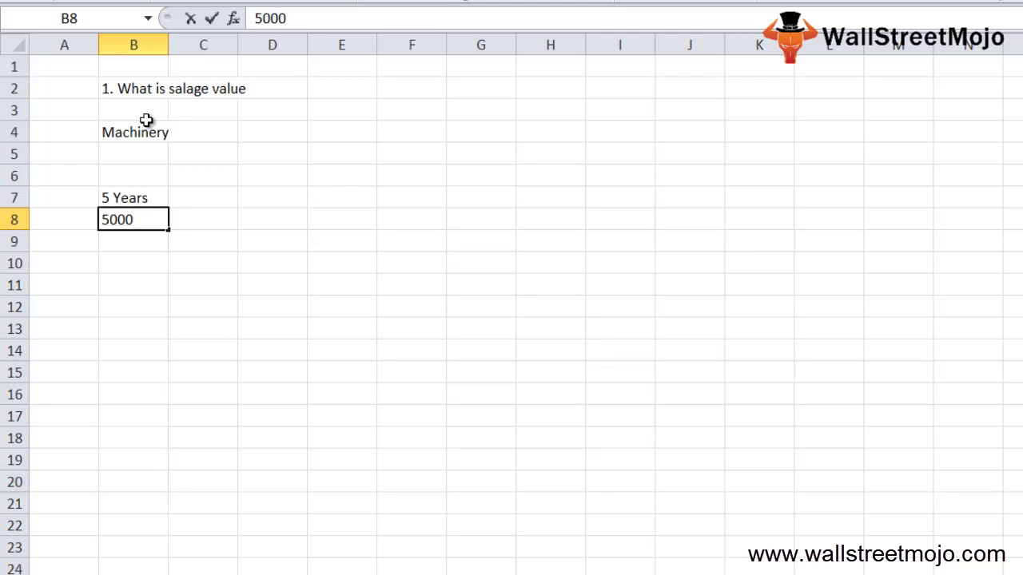
{"action": "key", "text": "Tab"}
{"action": "type", "text": "S"}
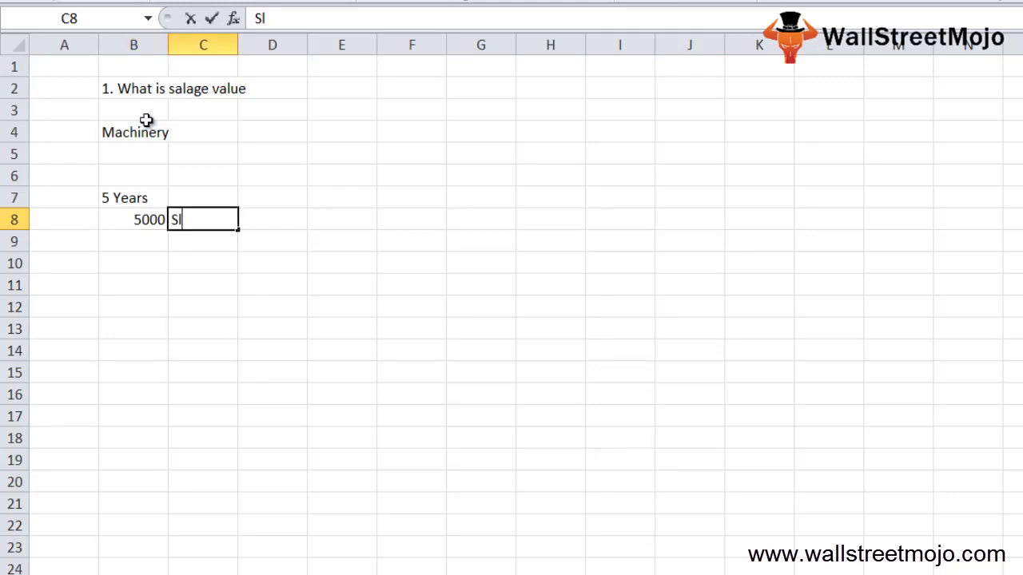
{"action": "type", "text": "alvage vae"}
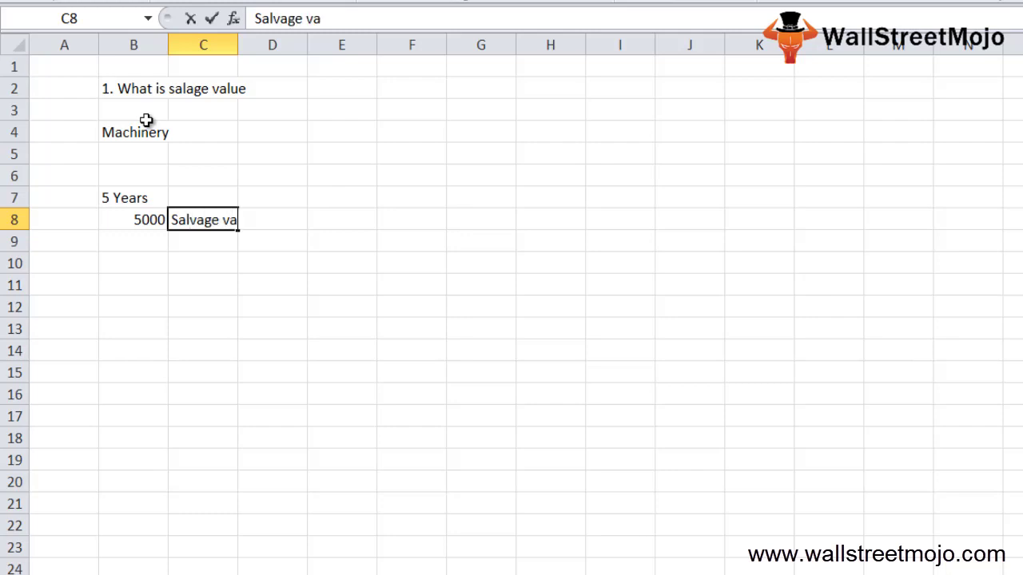
{"action": "key", "text": "BackSpace"}
{"action": "key", "text": "Down"}
Enter the label "Total Cost" in cell B12.
{"action": "key", "text": "Down"}
{"action": "key", "text": "Down"}
{"action": "key", "text": "Down"}
{"action": "key", "text": "Left"}
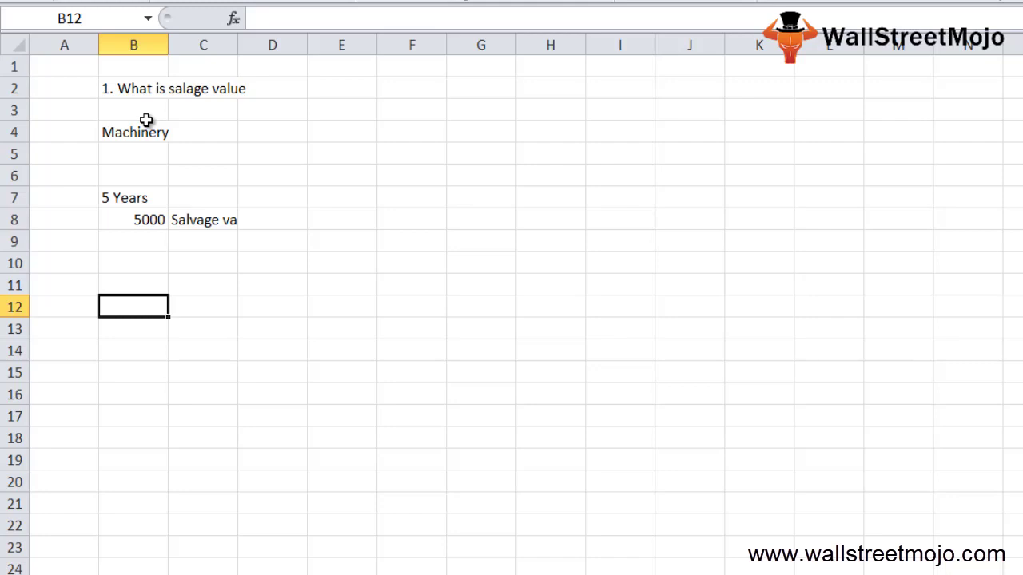
{"action": "type", "text": "Tpta; Cp"}
{"action": "key", "text": "BackSpace"}
{"action": "key", "text": "BackSpace"}
{"action": "key", "text": "BackSpace"}
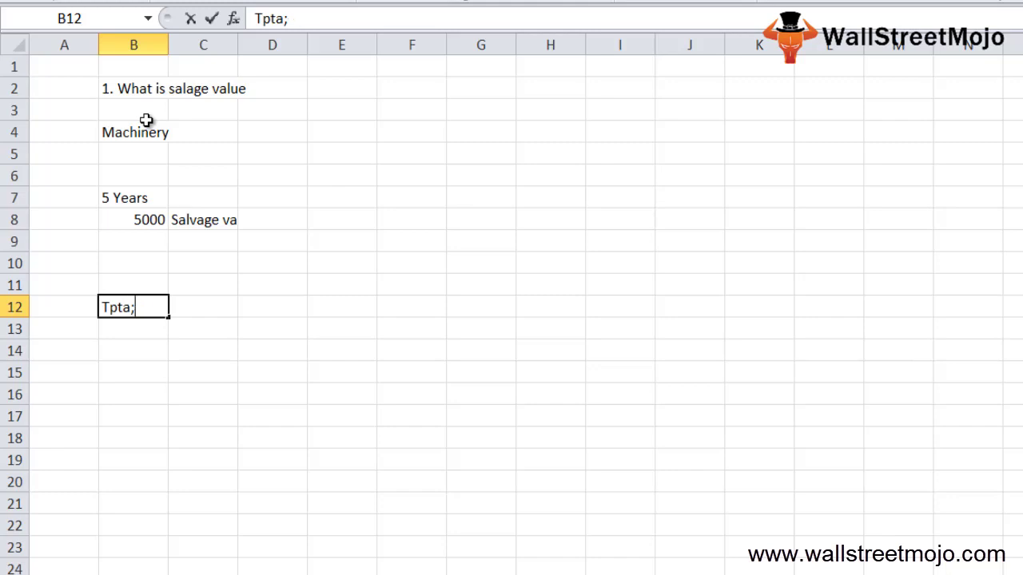
{"action": "key", "text": "BackSpace"}
{"action": "key", "text": "BackSpace"}
{"action": "key", "text": "BackSpace"}
{"action": "key", "text": "BackSpace"}
{"action": "type", "text": "otal Cost"}
{"action": "key", "text": "Return"}
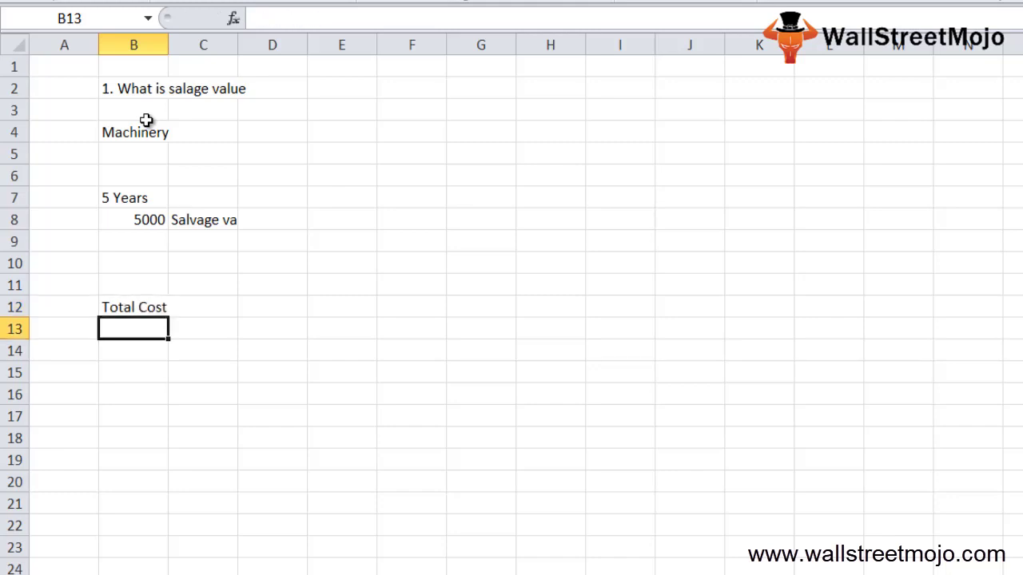
Enter "Nil" in cell B13 beneath Total Cost and "Fradlent" in cell B15.
{"action": "type", "text": "Nil"}
{"action": "key", "text": "Return"}
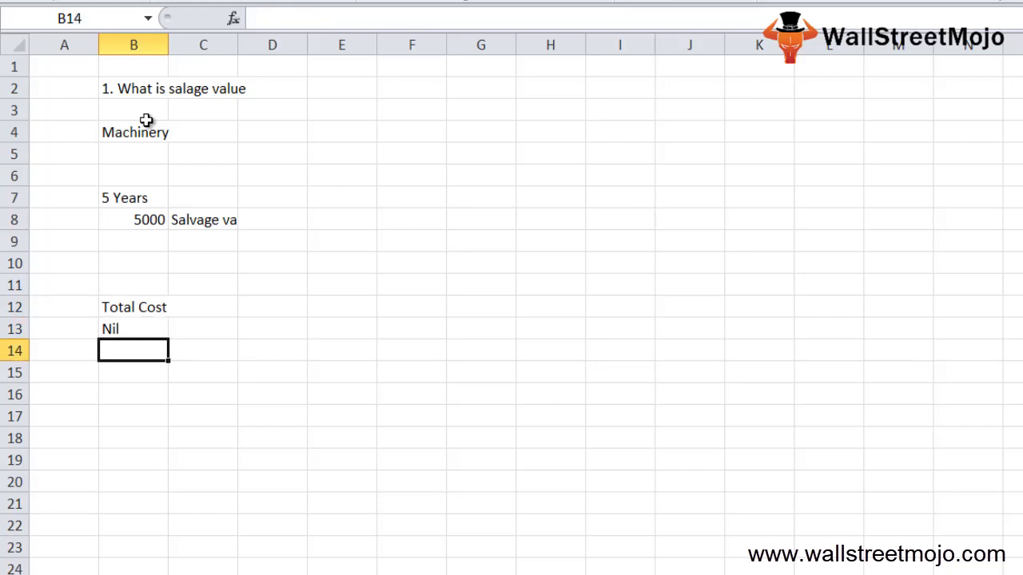
{"action": "key", "text": "Return"}
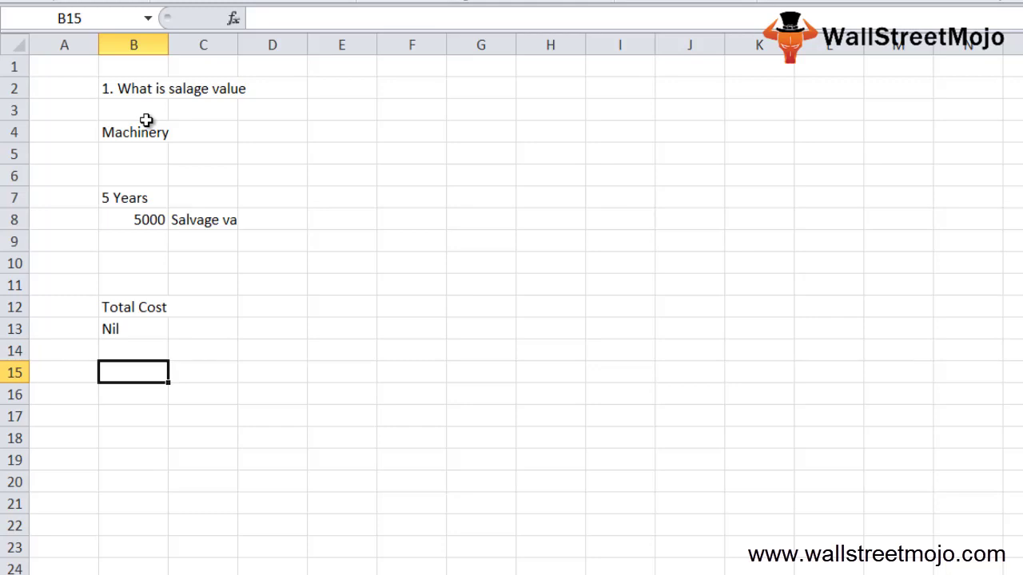
{"action": "type", "text": "Fradlent"}
{"action": "key", "text": "Return"}
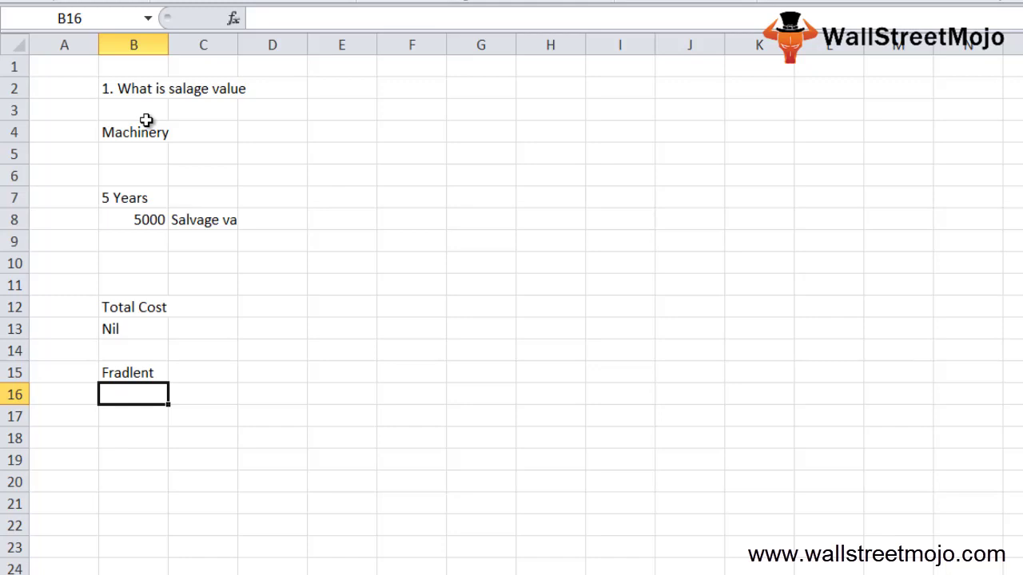
Enter the note "Profit of the cos increase" in cell B16.
{"action": "type", "text": "Prodit"}
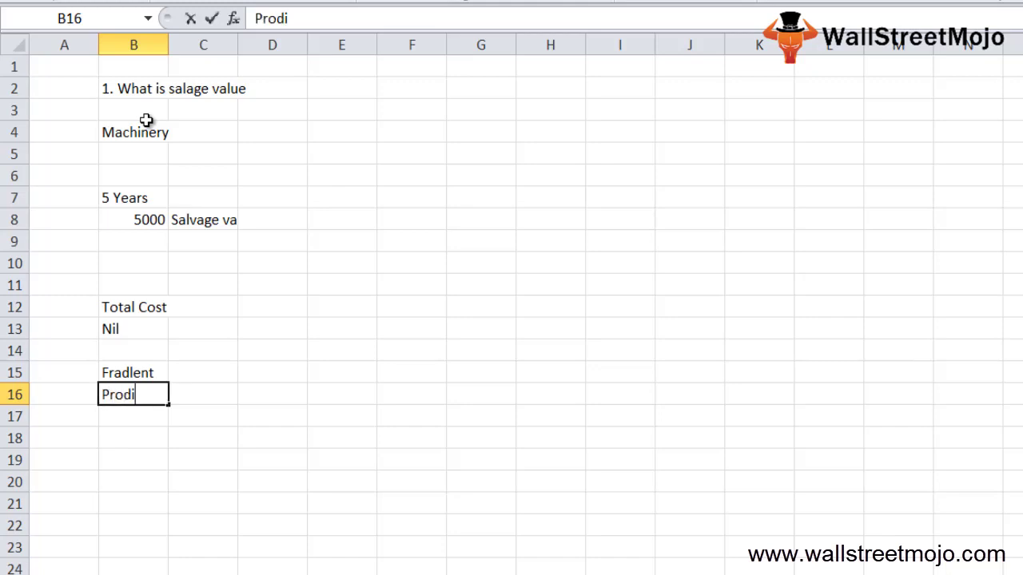
{"action": "key", "text": "BackSpace"}
{"action": "key", "text": "BackSpace"}
{"action": "key", "text": "BackSpace"}
{"action": "type", "text": "fit of t"}
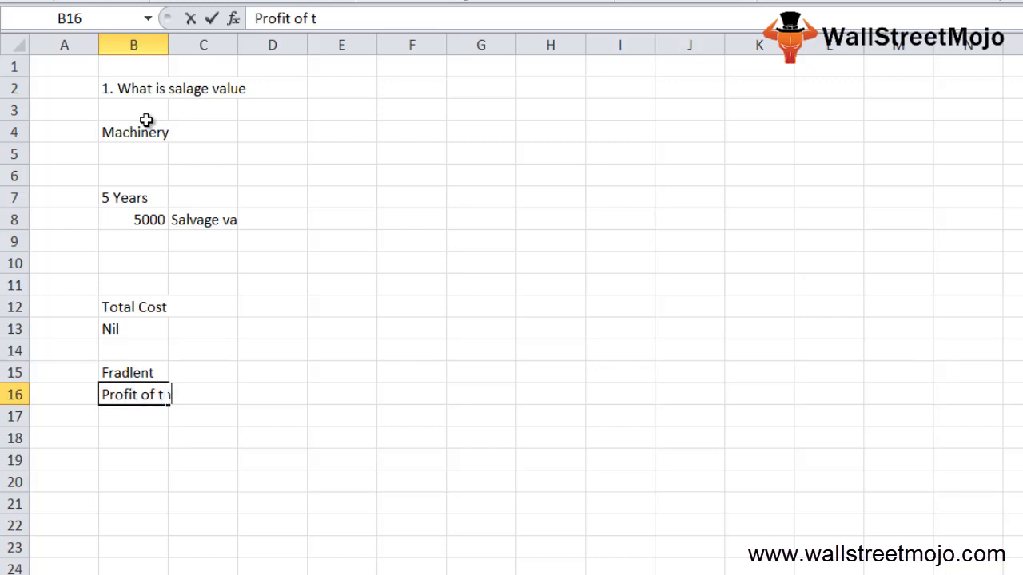
{"action": "type", "text": "he cos in"}
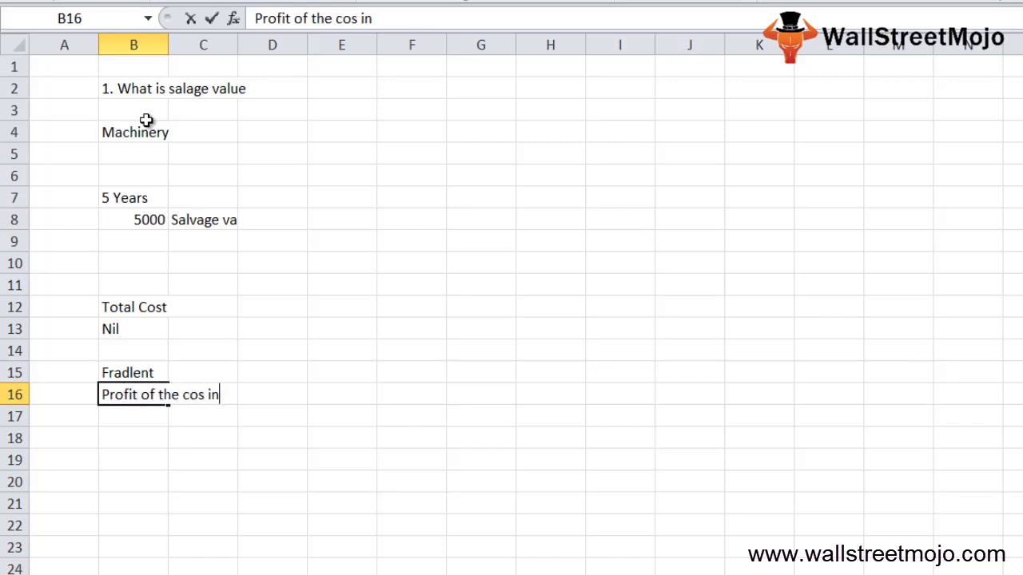
{"action": "type", "text": "crease"}
{"action": "key", "text": "Return"}
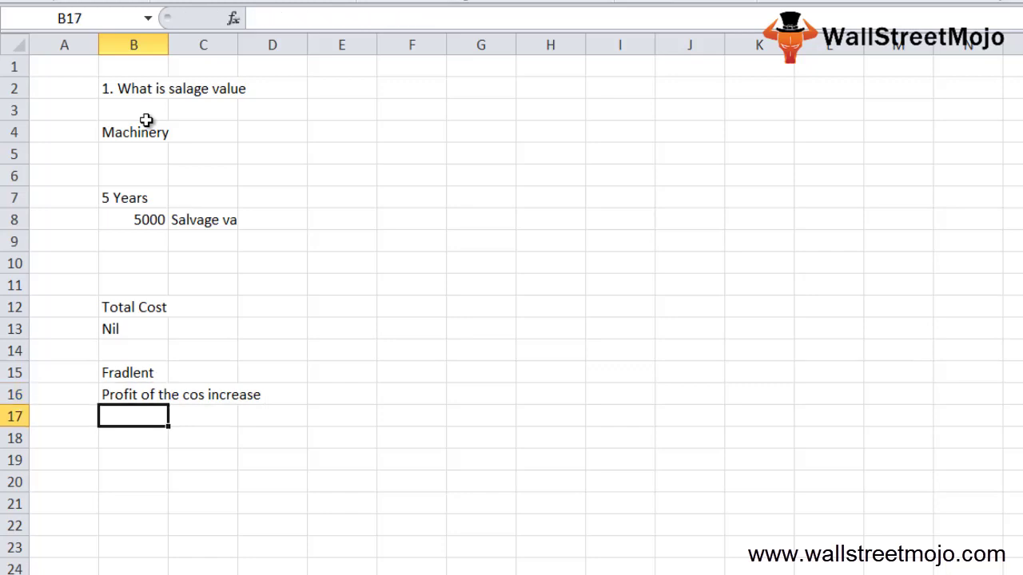
Enter "Scap Value" in cell B18 and "10 Years" in cell B20.
{"action": "key", "text": "Return"}
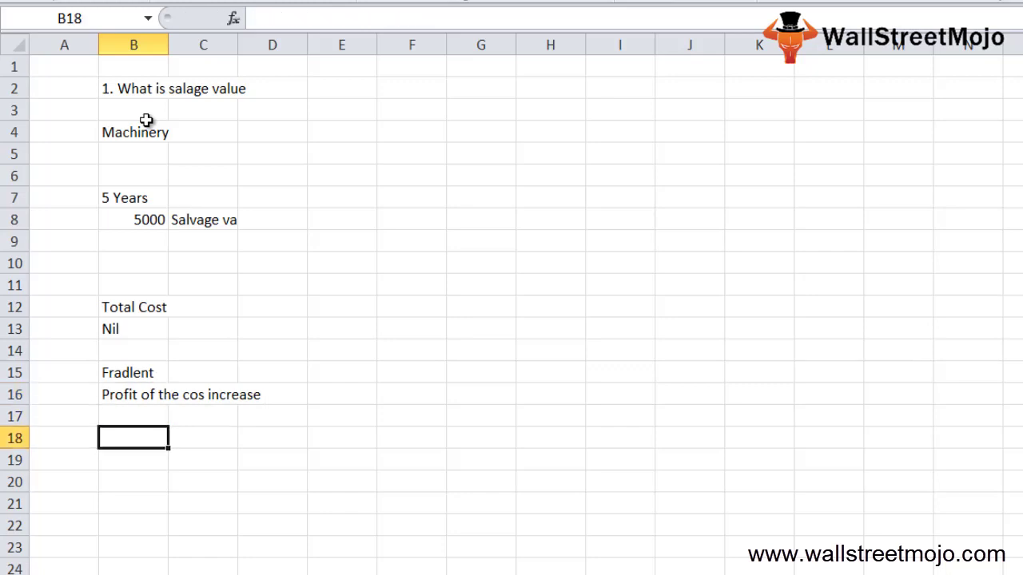
{"action": "type", "text": "Sc"}
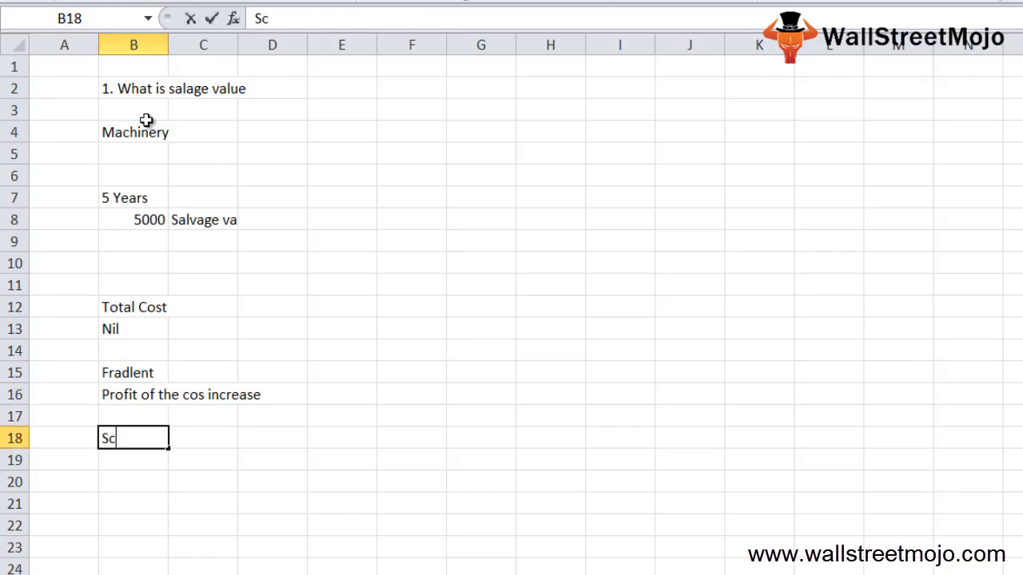
{"action": "type", "text": "ap Value"}
{"action": "key", "text": "Return"}
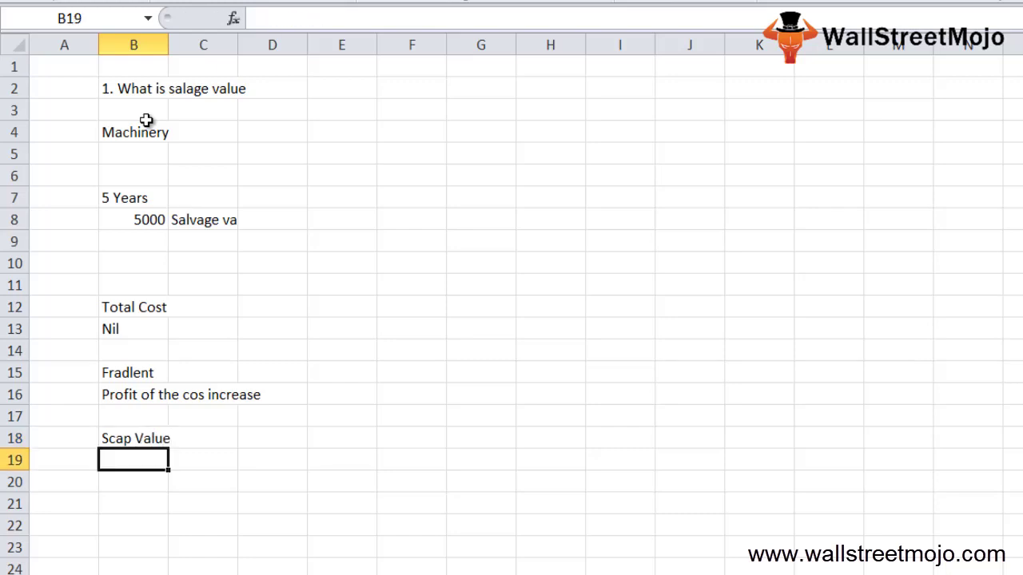
{"action": "key", "text": "Return"}
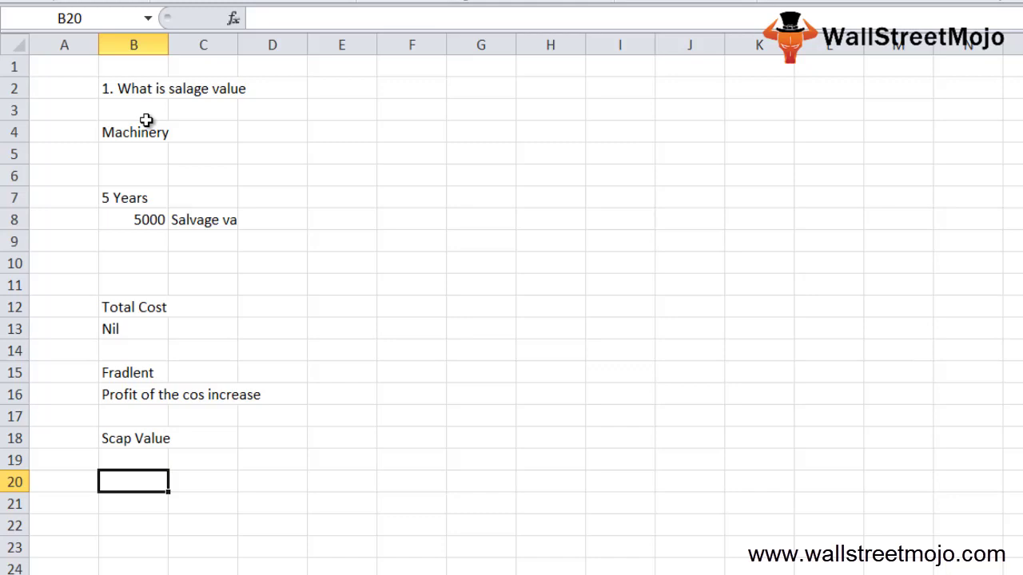
{"action": "type", "text": "10 Years"}
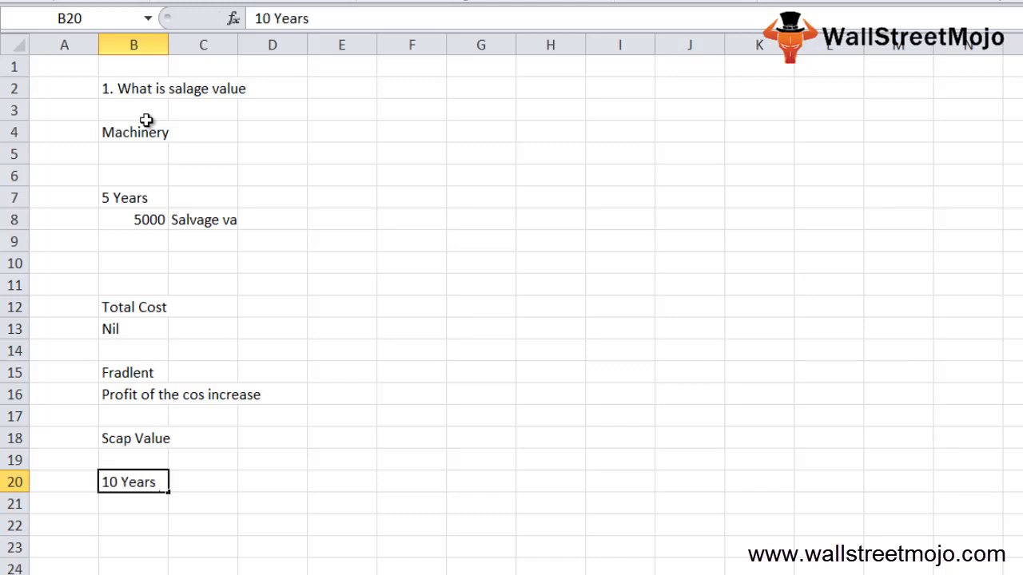
{"action": "key", "text": "Return"}
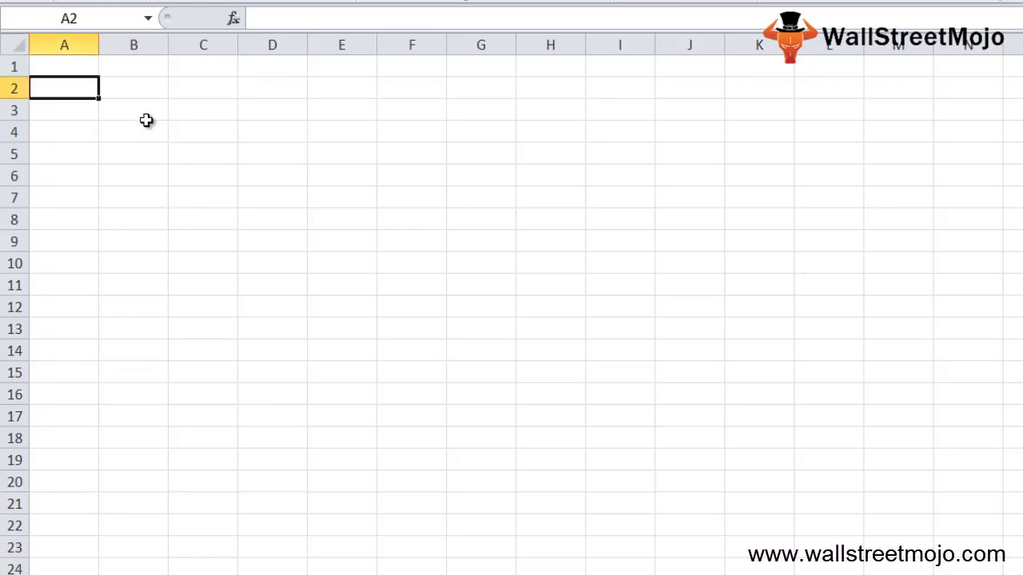
Enter the company name "Kg inc" in cell B2 of the blank sheet.
{"action": "key", "text": "Up"}
{"action": "key", "text": "Down"}
{"action": "key", "text": "Right"}
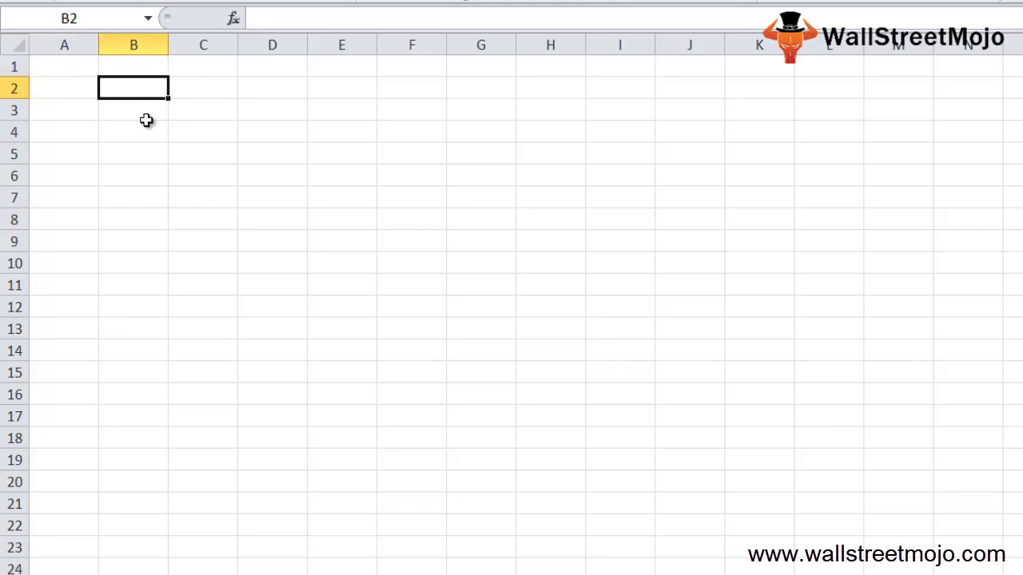
{"action": "type", "text": "Kg inc"}
Enter the label "Equipment" in cell B4 with the cost 100000 beside it in C4.
{"action": "left_click", "coordinate": [147, 123]}
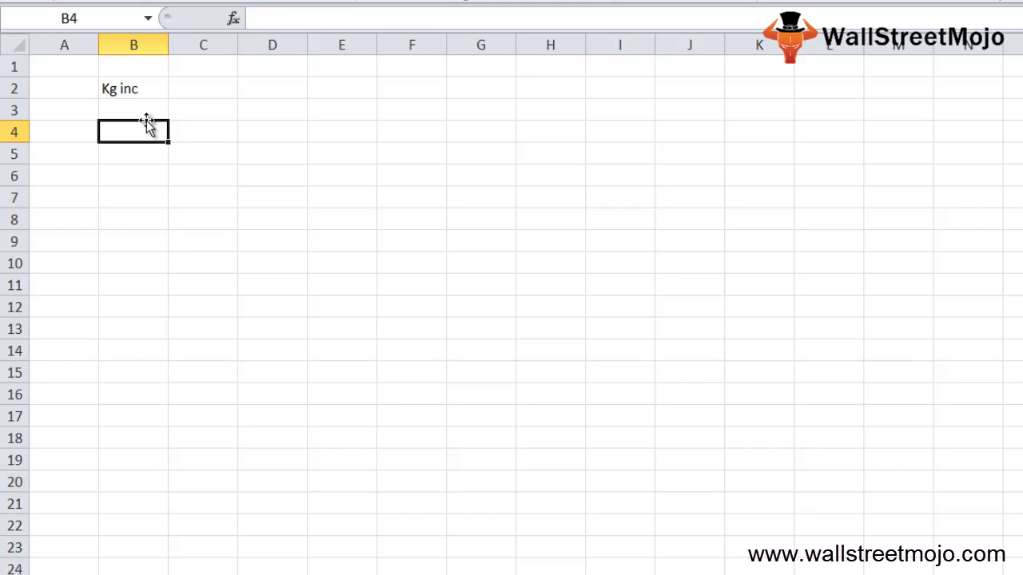
{"action": "type", "text": "Equip"}
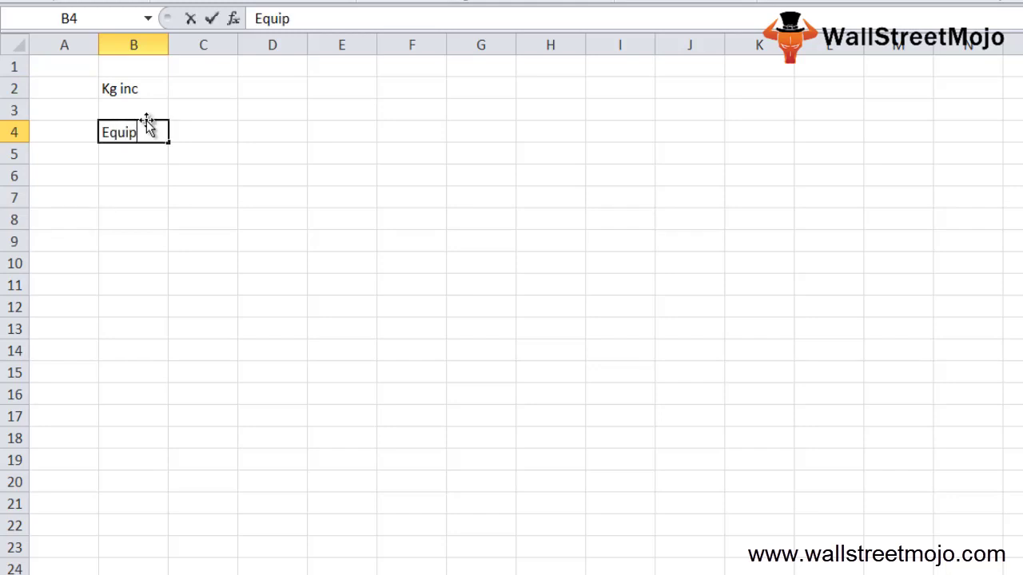
{"action": "type", "text": "ment"}
{"action": "key", "text": "Return"}
{"action": "key", "text": "Up"}
{"action": "key", "text": "Tab"}
{"action": "type", "text": "1"}
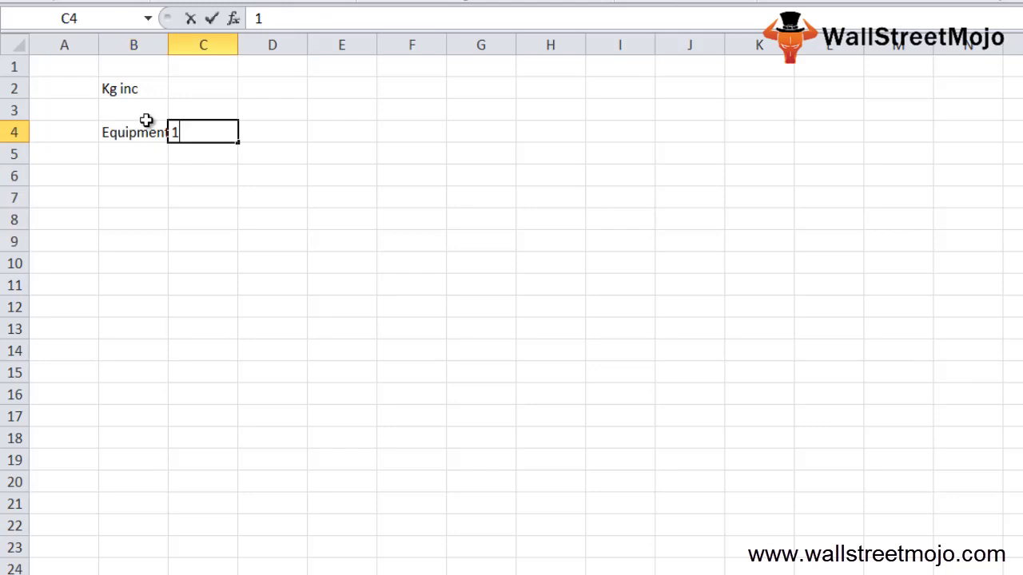
{"action": "type", "text": "00000"}
{"action": "key", "text": "Return"}
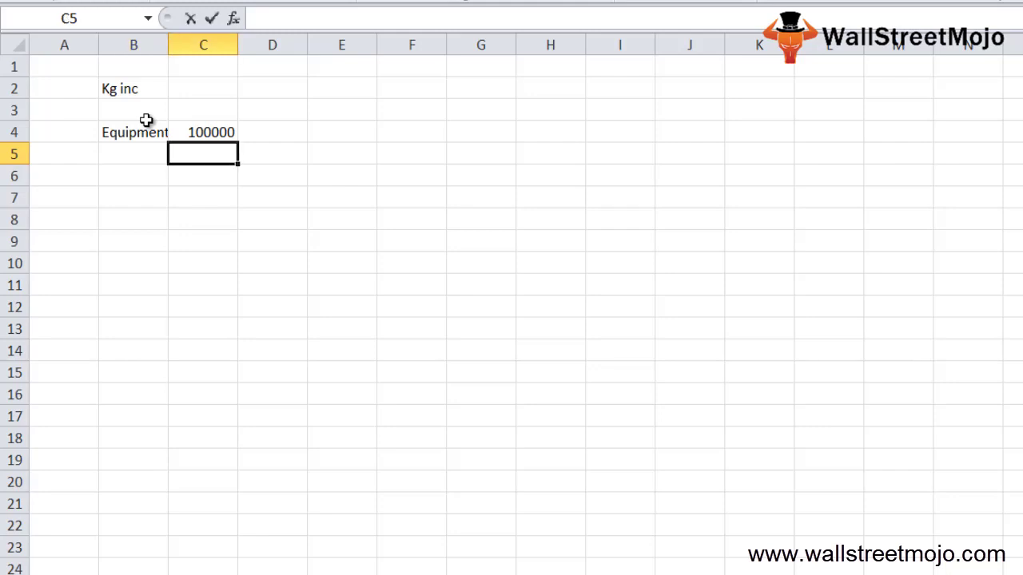
Enter 10 in cell C5 and label it "Life" in B5.
{"action": "type", "text": "10"}
{"action": "key", "text": "Left"}
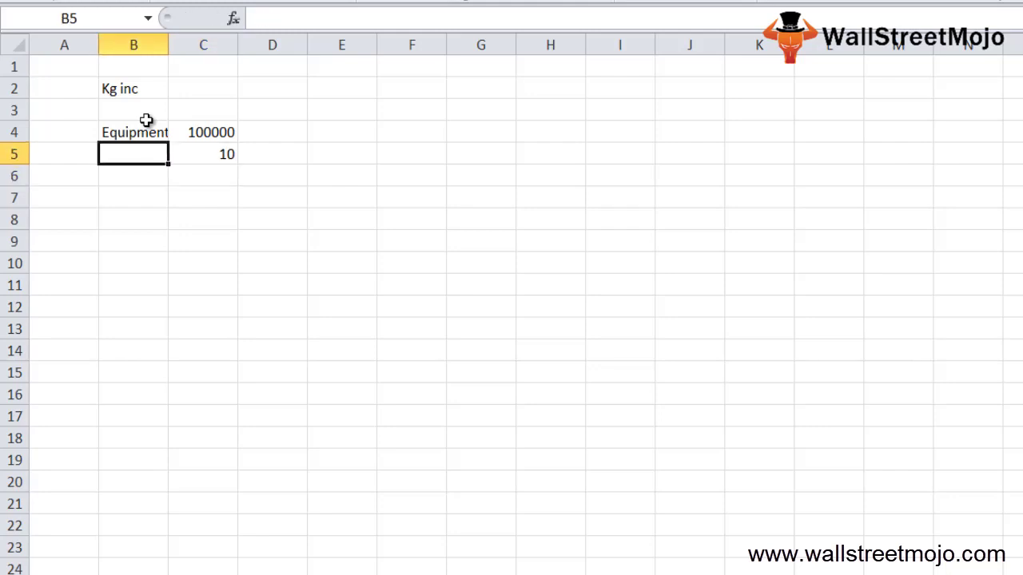
{"action": "type", "text": "Life"}
{"action": "key", "text": "Return"}
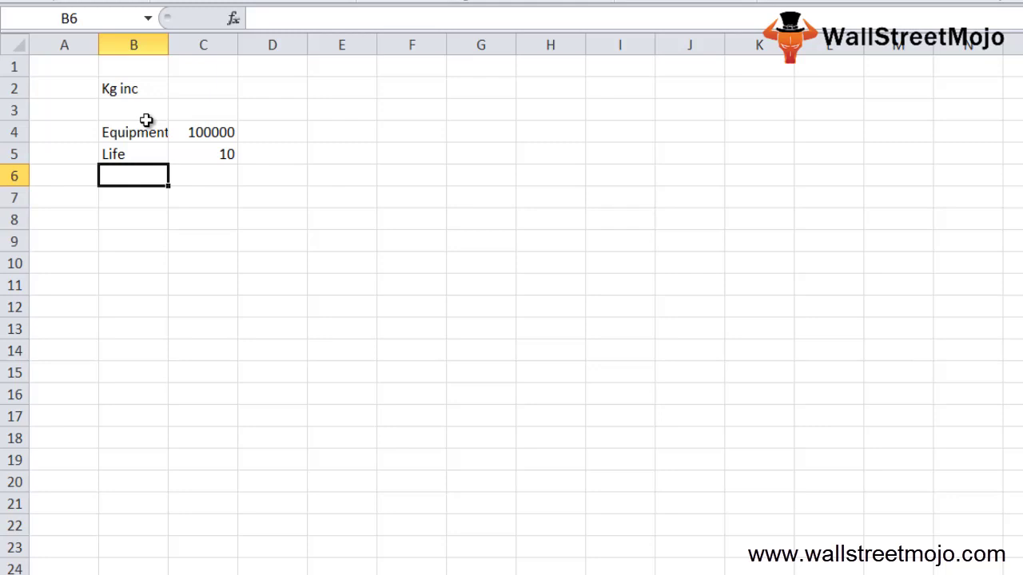
Enter the label "Salvage" in cell B6 with the value 10000 in C6.
{"action": "type", "text": "Salvage"}
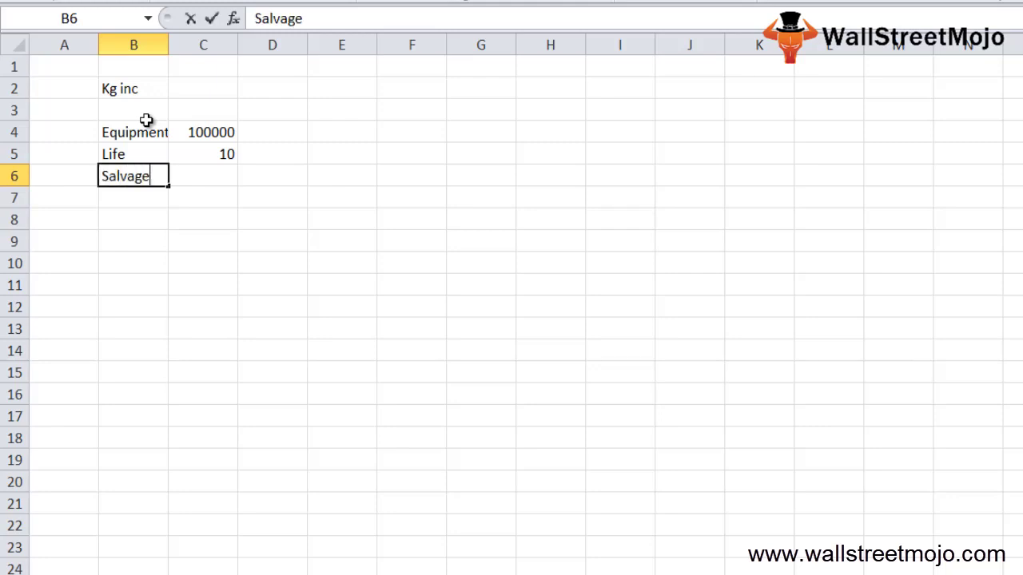
{"action": "key", "text": "Return"}
{"action": "key", "text": "Up"}
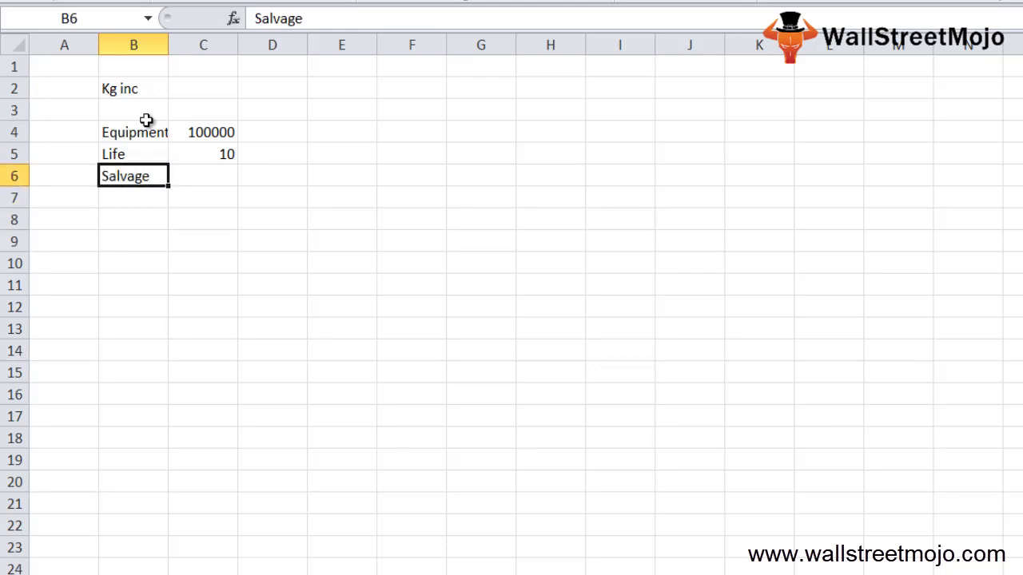
{"action": "key", "text": "Right"}
{"action": "type", "text": "10000"}
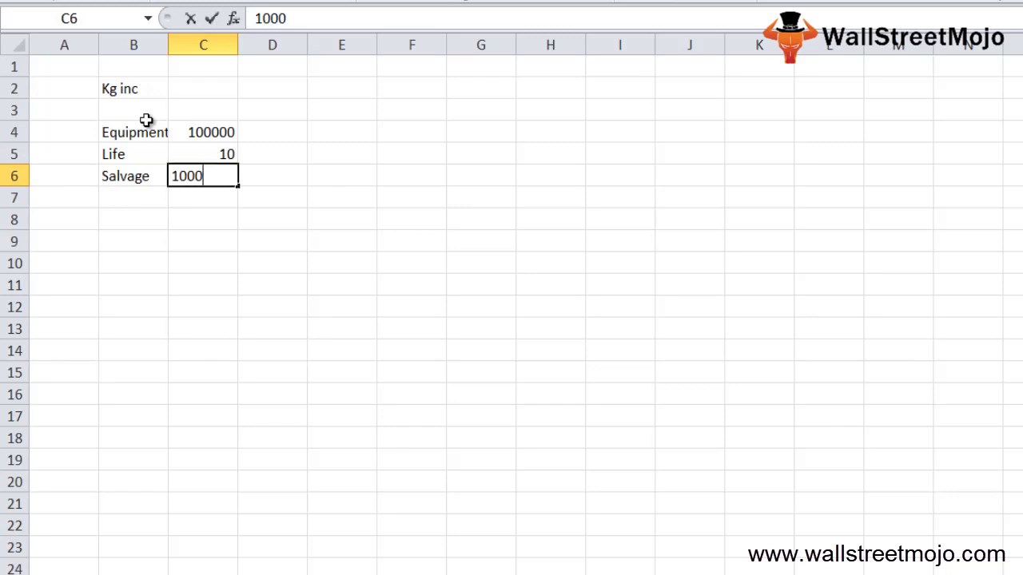
{"action": "key", "text": "Return"}
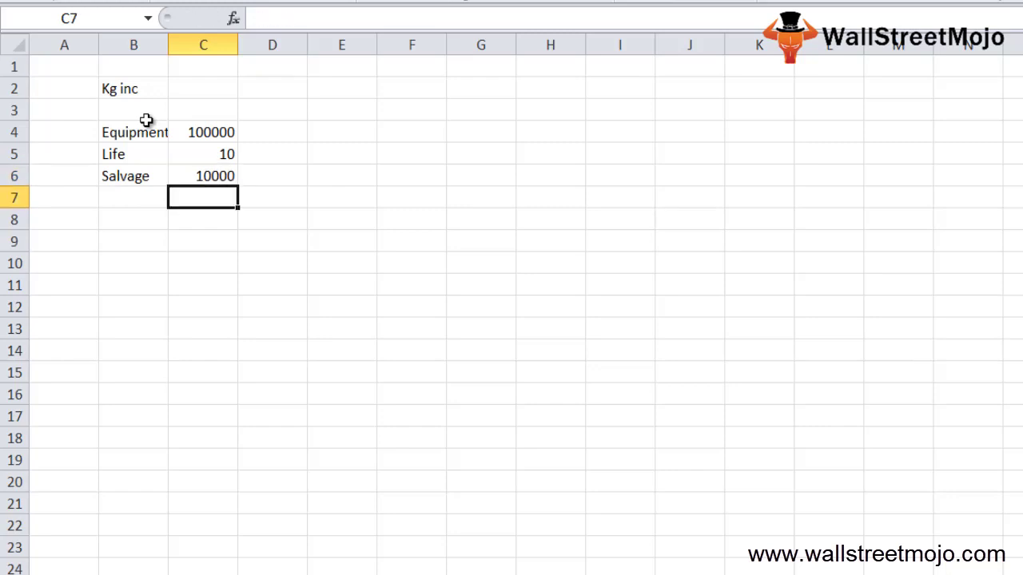
Enter the label "Dep" in cell B8, leaving one blank row below the Salvage line.
{"action": "key", "text": "Up"}
{"action": "key", "text": "Left"}
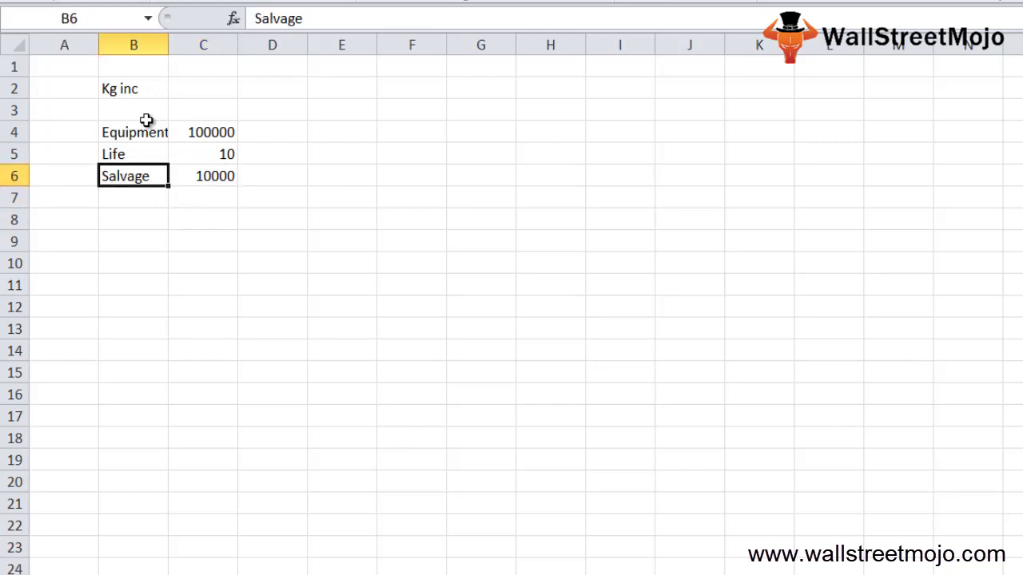
{"action": "key", "text": "Down"}
{"action": "key", "text": "Down"}
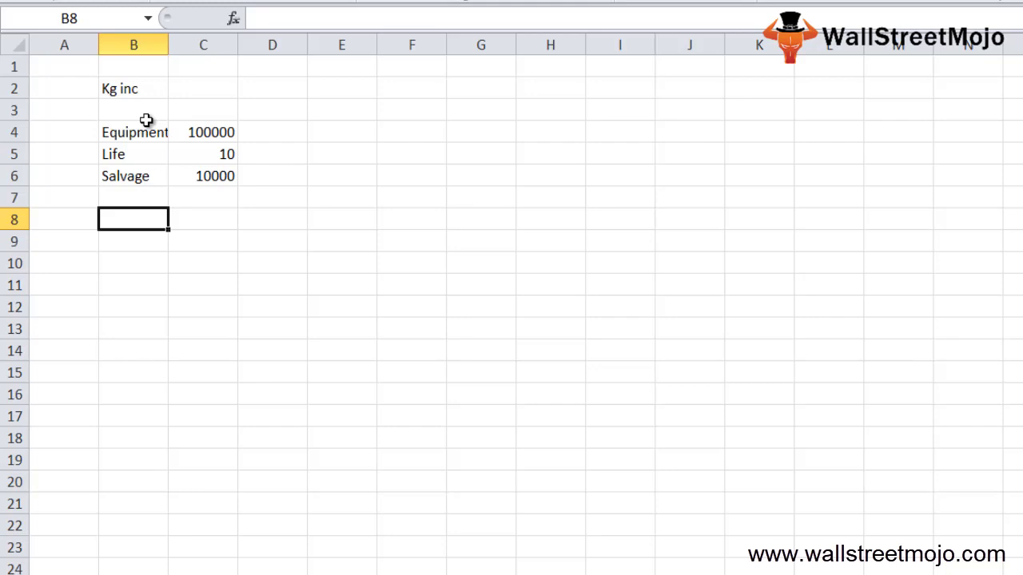
{"action": "key", "text": "Right"}
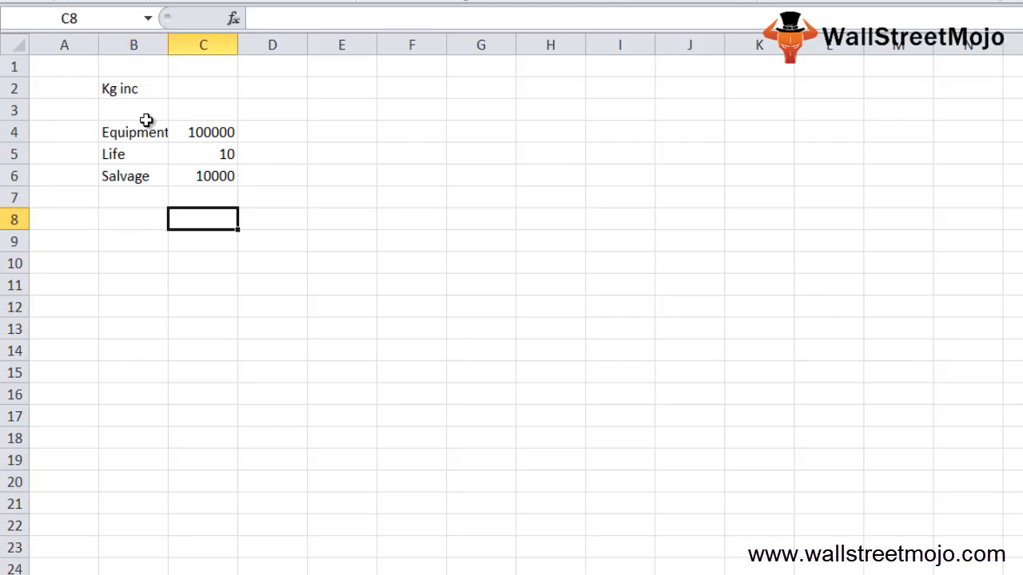
{"action": "key", "text": "Left"}
{"action": "type", "text": "Dep"}
{"action": "key", "text": "Return"}
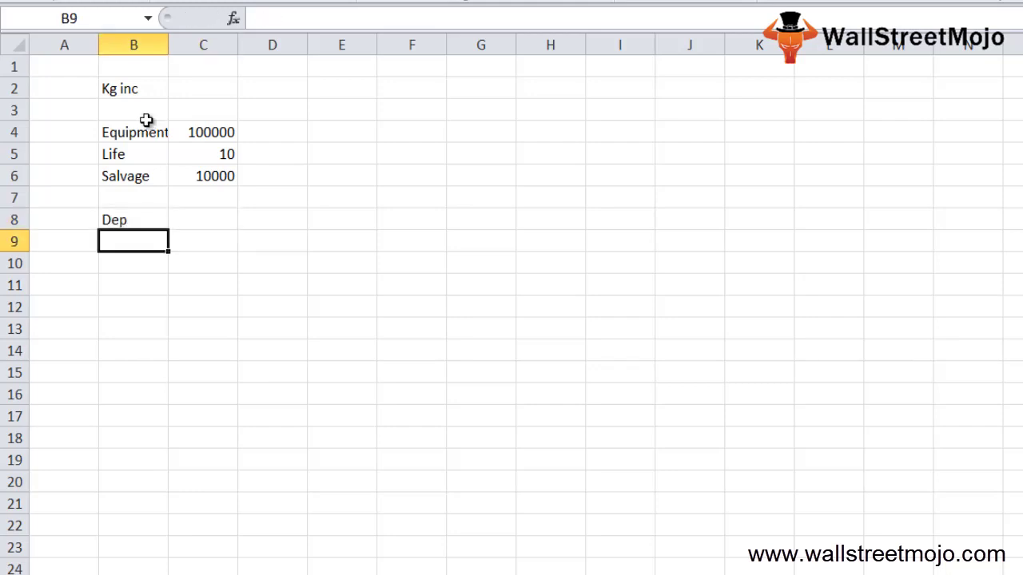
Calculate the annual depreciation in cell C8 with the formula =(C4-C6)/C5.
{"action": "key", "text": "Up"}
{"action": "key", "text": "Right"}
{"action": "type", "text": "=(1"}
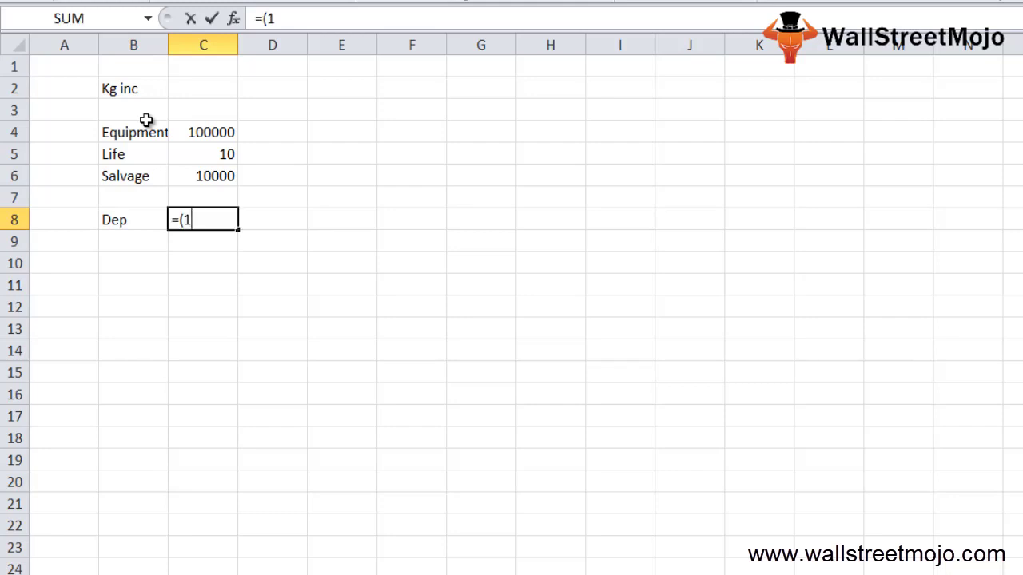
{"action": "type", "text": "1"}
{"action": "key", "text": "BackSpace"}
{"action": "key", "text": "BackSpace"}
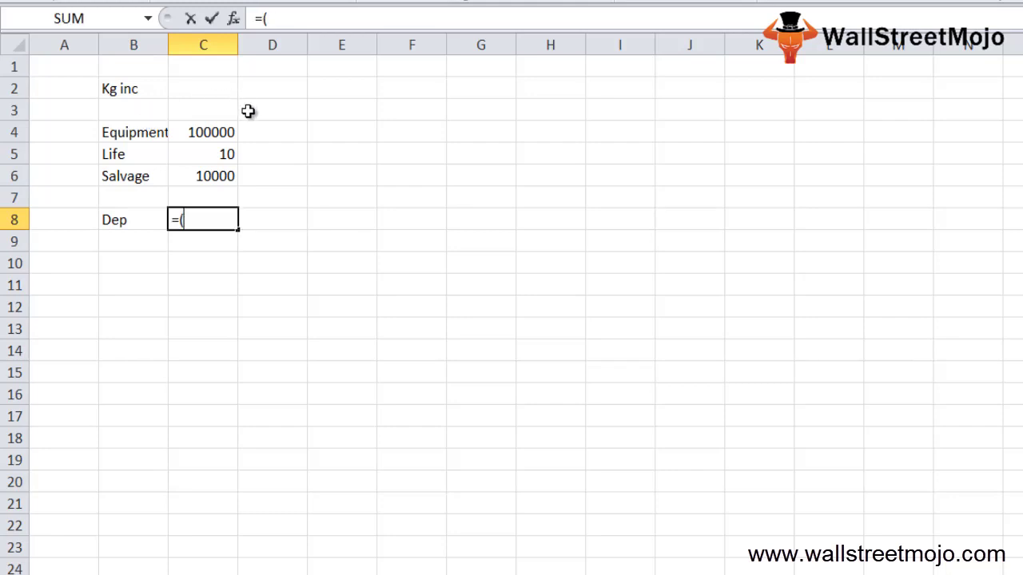
{"action": "left_click", "coordinate": [207, 130]}
{"action": "type", "text": "-"}
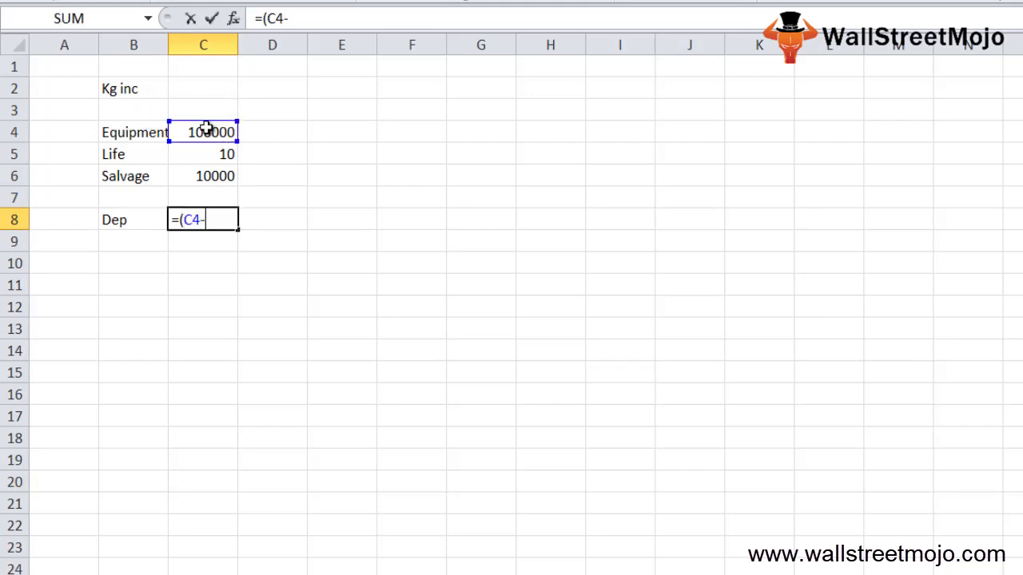
{"action": "left_click", "coordinate": [199, 171]}
{"action": "type", "text": ")/"}
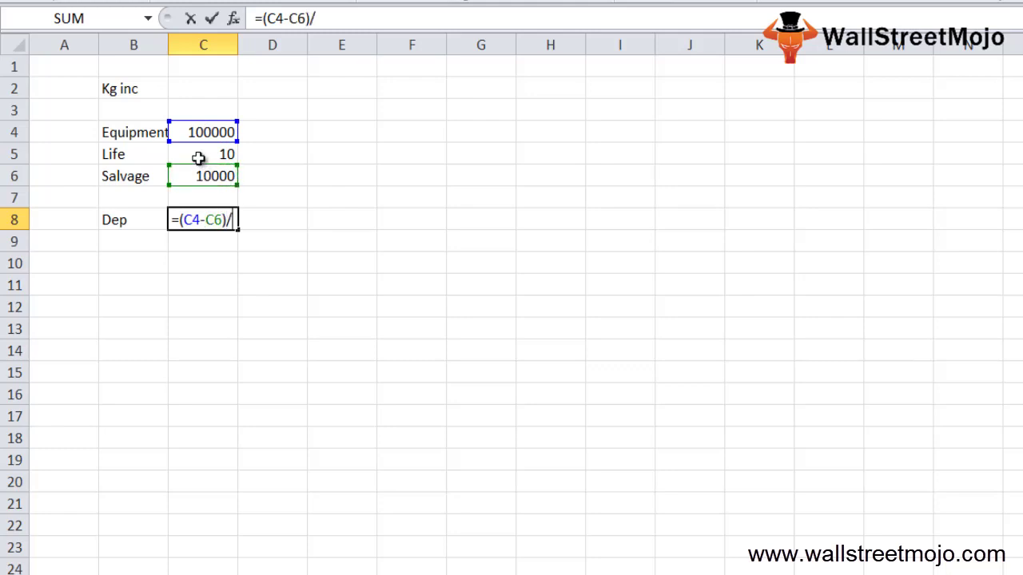
{"action": "left_click", "coordinate": [197, 158]}
{"action": "key", "text": "Return"}
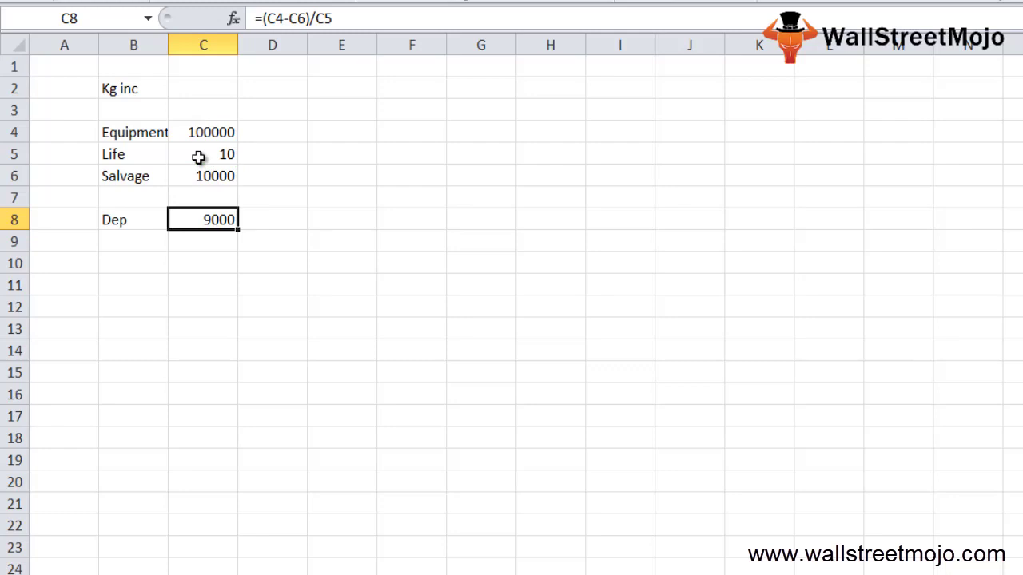
{"action": "key", "text": "Down"}
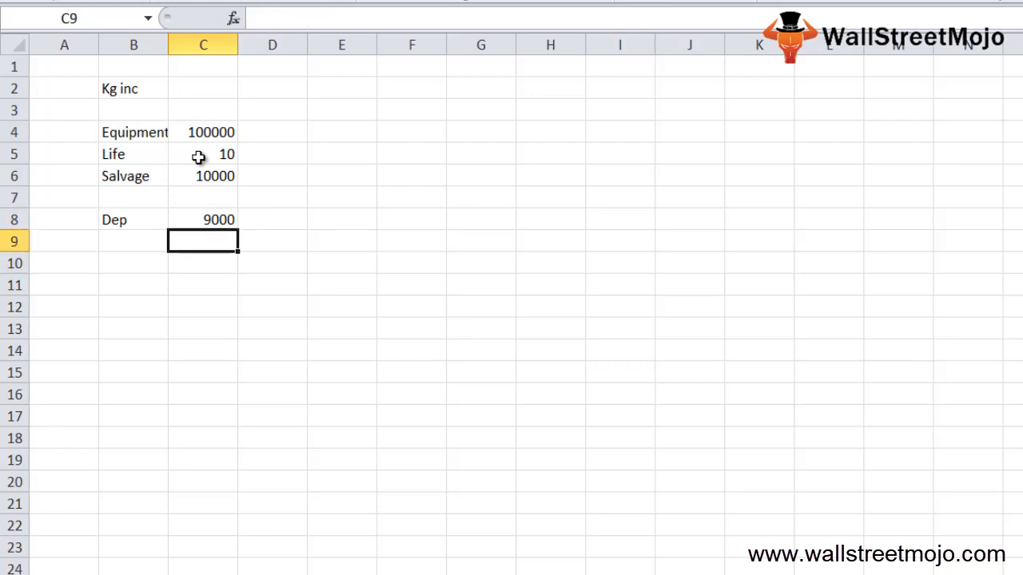
{"action": "key", "text": "Up"}
{"action": "key", "text": "Up"}
{"action": "key", "text": "Down"}
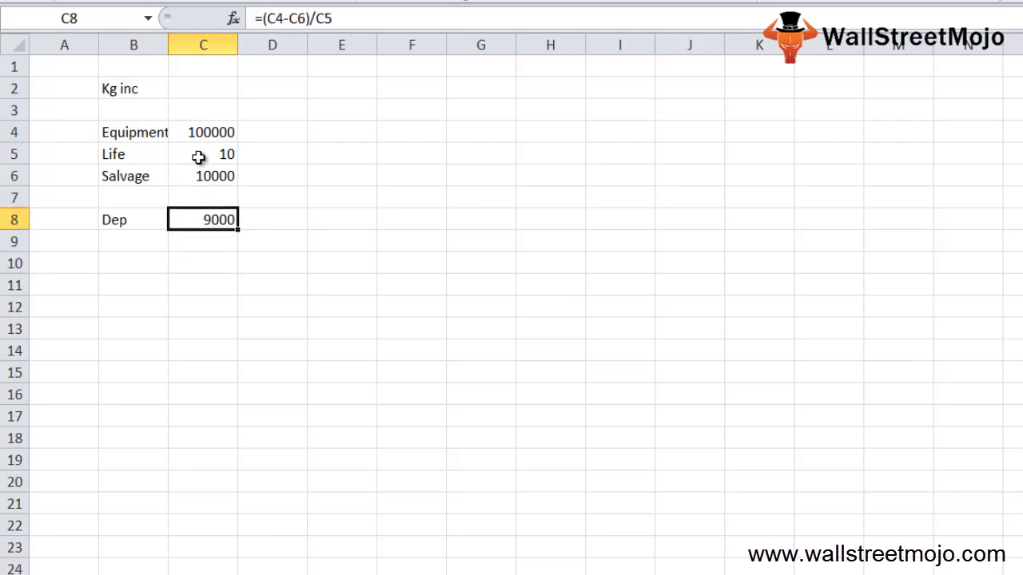
{"action": "key", "text": "Down"}
{"action": "key", "text": "Down"}
{"action": "key", "text": "Down"}
{"action": "key", "text": "Up"}
{"action": "key", "text": "Left"}
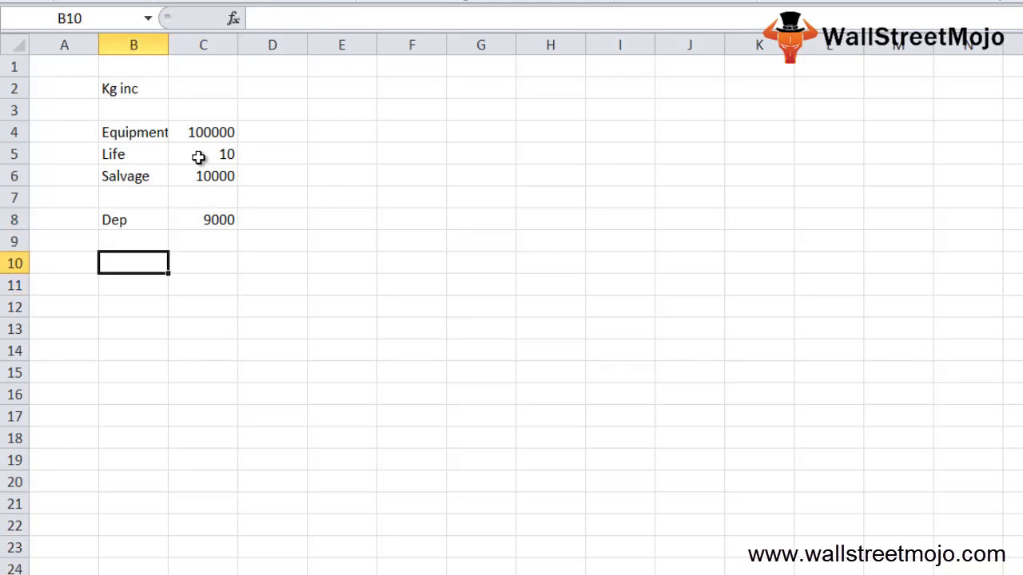
{"action": "key", "text": "Right"}
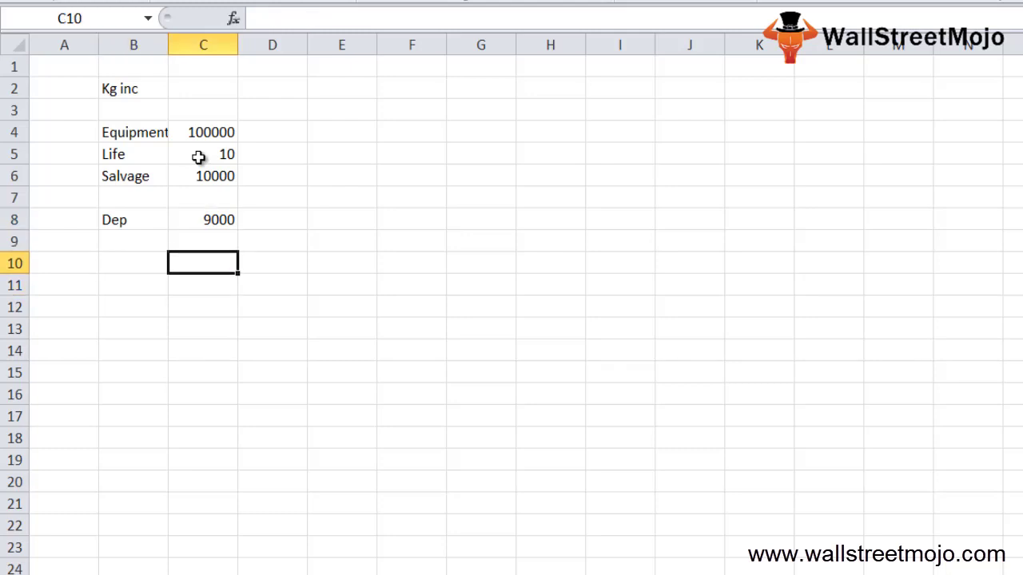
Enter the label "Salvage Value ( S)" in cell B12.
{"action": "key", "text": "Down"}
{"action": "key", "text": "Down"}
{"action": "key", "text": "Left"}
{"action": "type", "text": "Salvage Value"}
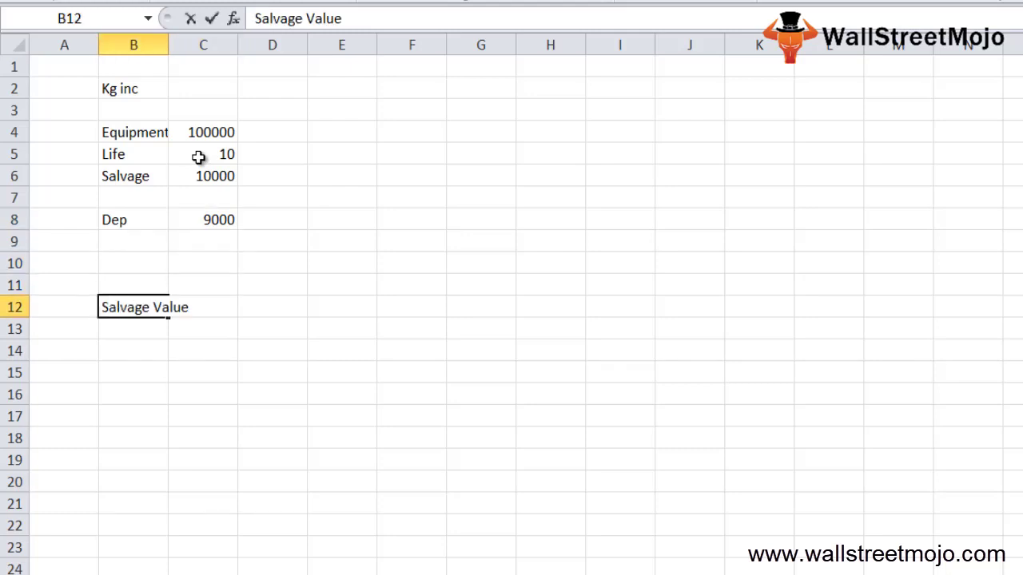
{"action": "type", "text": " ( S)"}
{"action": "key", "text": "Down"}
{"action": "key", "text": "Down"}
{"action": "type", "text": "11"}
{"action": "key", "text": "Escape"}
{"action": "key", "text": "Up"}
{"action": "key", "text": "Up"}
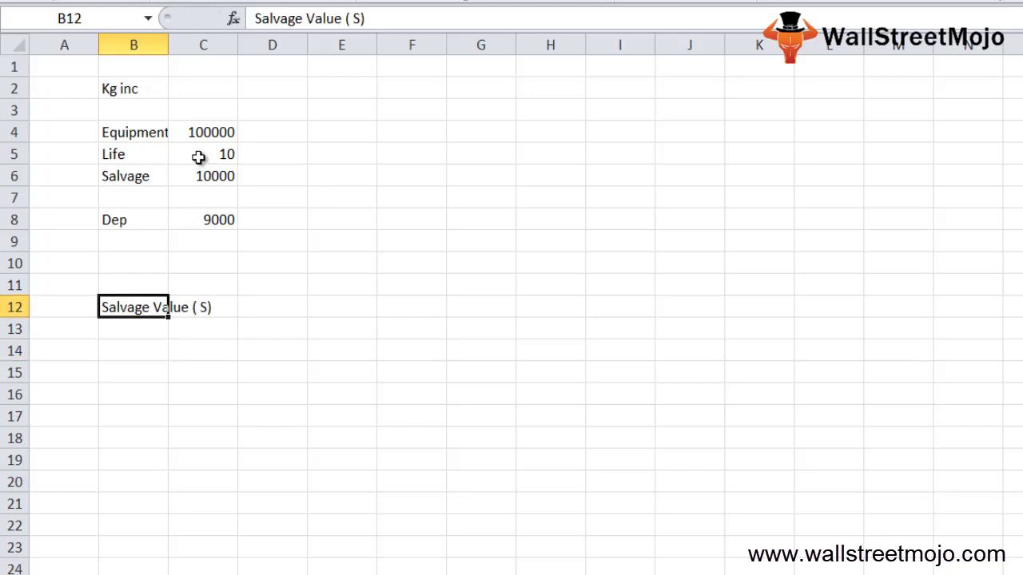
Autofit the width of column B to the salvage value label in B12.
{"action": "key", "text": "alt+h"}
{"action": "key", "text": "o"}
{"action": "key", "text": "i"}
{"action": "key", "text": "Right"}
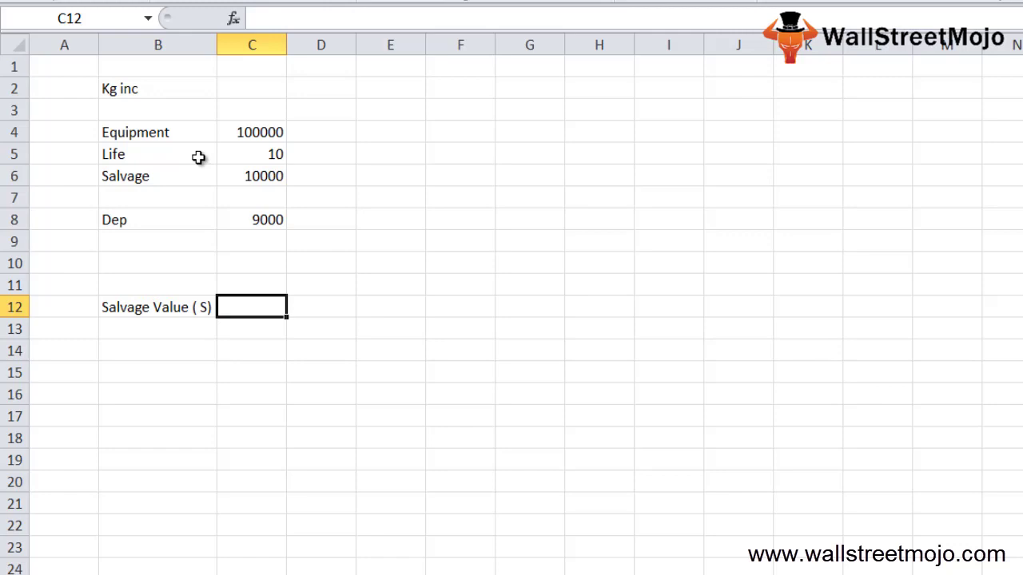
Append "=" to the label in B12 so it reads "Salvage Value ( S) =", and autofit column B again.
{"action": "key", "text": "Left"}
{"action": "key", "text": "F2"}
{"action": "type", "text": "="}
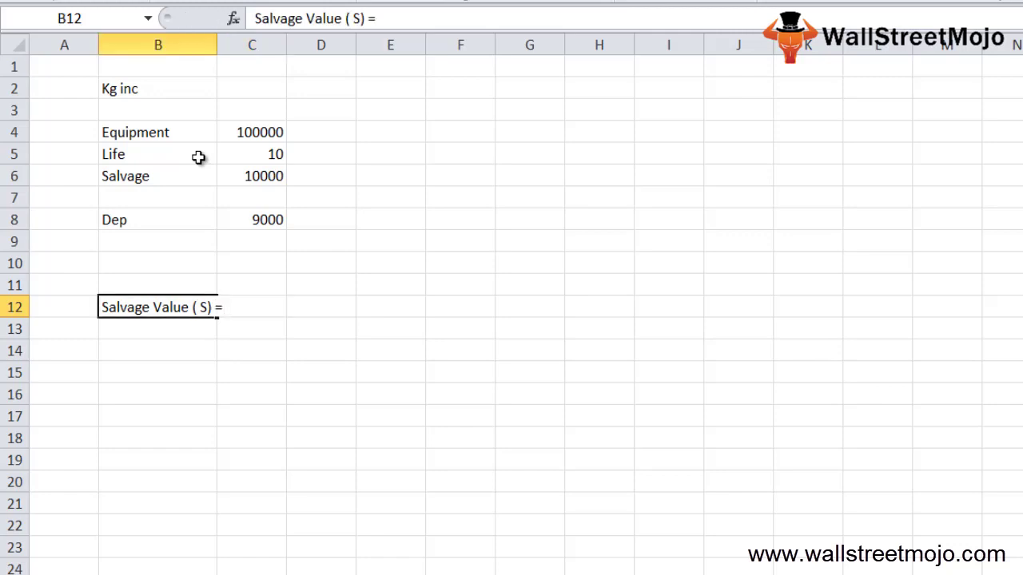
{"action": "key", "text": "Return"}
{"action": "key", "text": "Up"}
{"action": "key", "text": "alt+h"}
{"action": "key", "text": "o"}
{"action": "key", "text": "i"}
Enter the salvage value formula as the text "P(1-i)^y" in cell C12.
{"action": "key", "text": "Right"}
{"action": "type", "text": "P"}
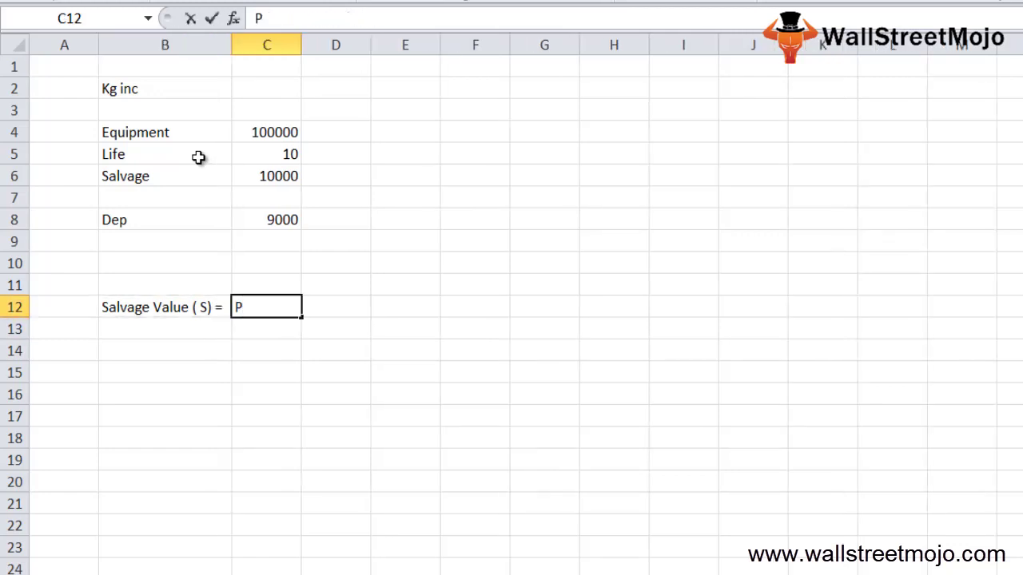
{"action": "type", "text": "(1-i)^y"}
{"action": "key", "text": "BackSpace"}
{"action": "type", "text": "y"}
{"action": "key", "text": "Return"}
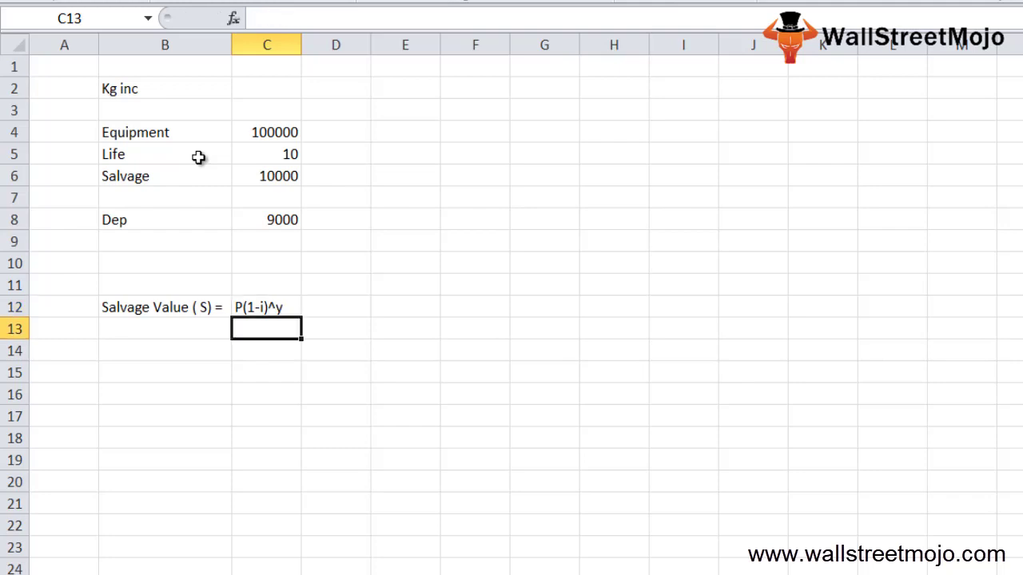
Define the variable "P" in cell B15 as "Original cost of the asset" in C15.
{"action": "key", "text": "Down"}
{"action": "key", "text": "Down"}
{"action": "key", "text": "Left"}
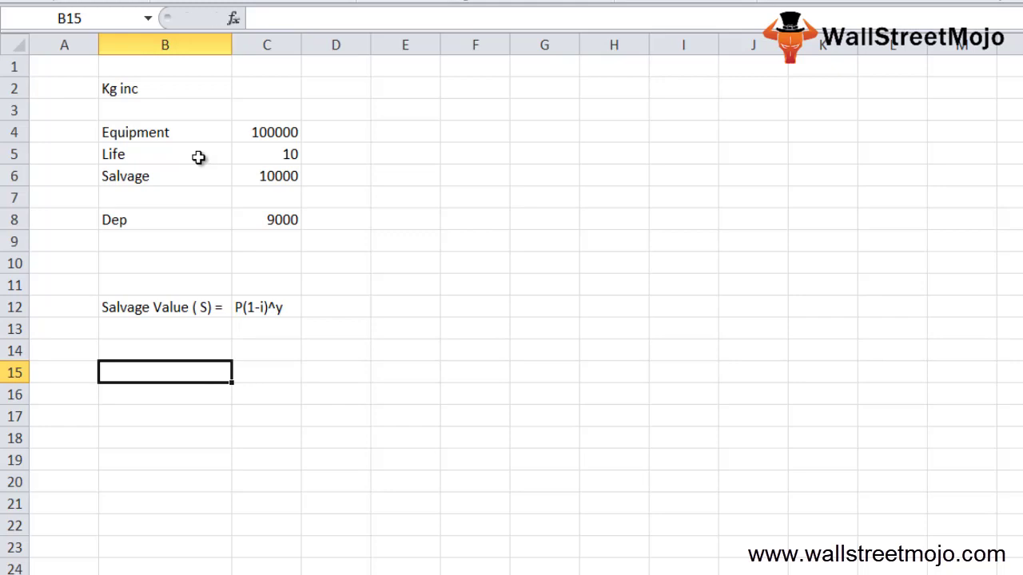
{"action": "type", "text": "P"}
{"action": "key", "text": "Return"}
{"action": "key", "text": "Up"}
{"action": "key", "text": "Right"}
{"action": "type", "text": "Ori"}
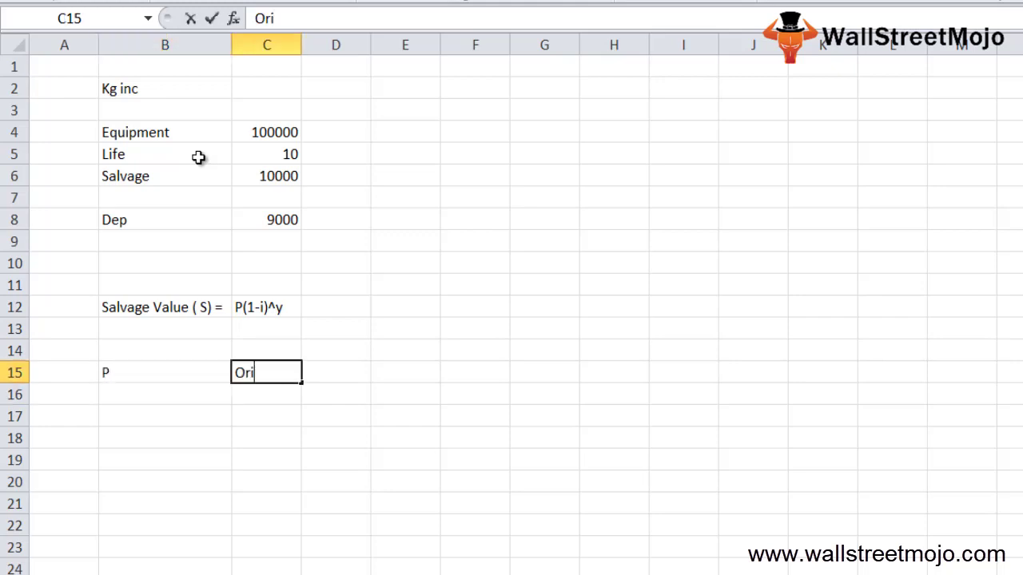
{"action": "type", "text": "ginal cost "}
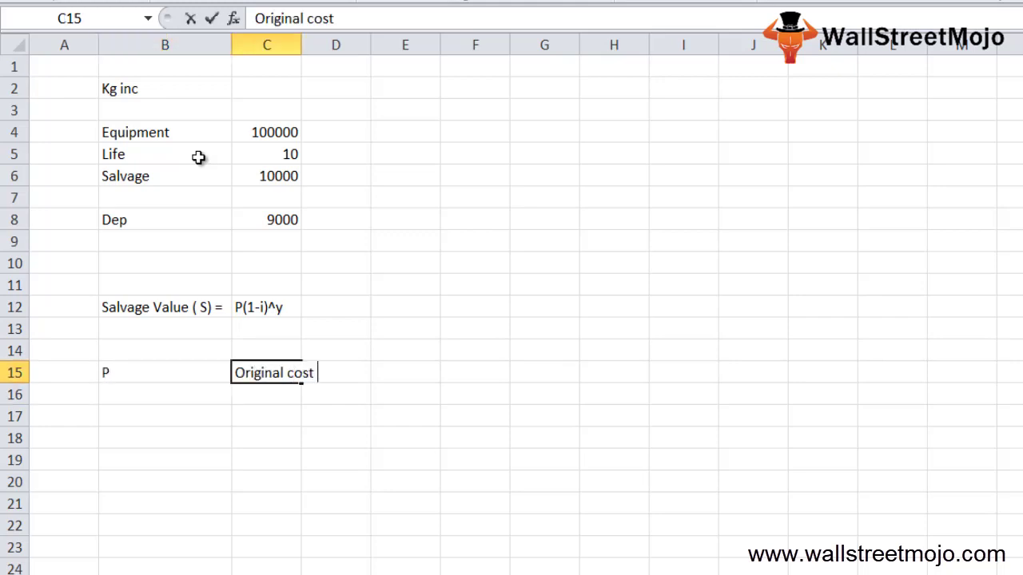
{"action": "type", "text": "of the asset"}
{"action": "key", "text": "Return"}
Define the variable "i" in cell B17 as "Dep" in C17.
{"action": "key", "text": "Down"}
{"action": "key", "text": "Left"}
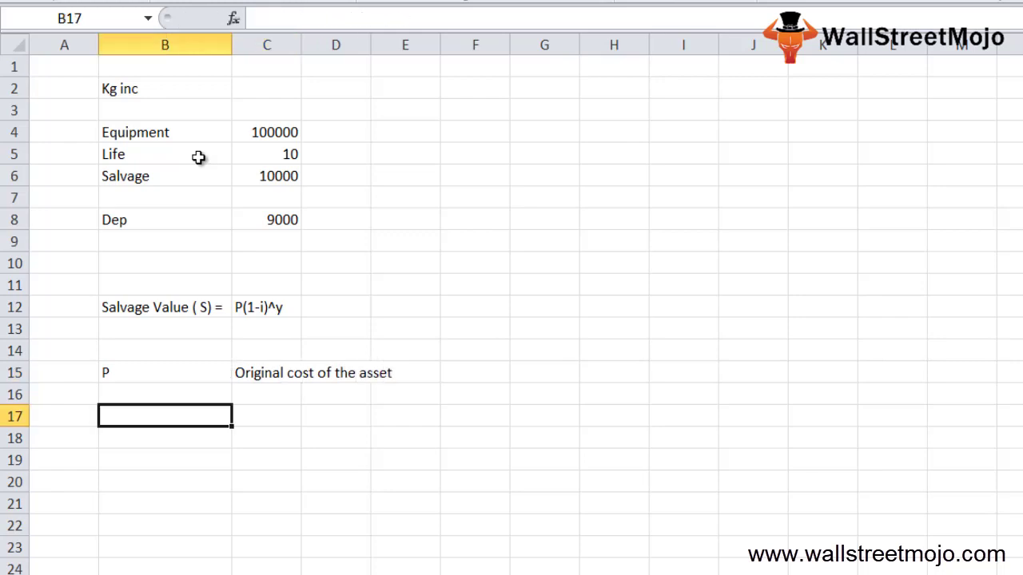
{"action": "type", "text": "i"}
{"action": "key", "text": "Return"}
{"action": "key", "text": "Up"}
{"action": "key", "text": "Right"}
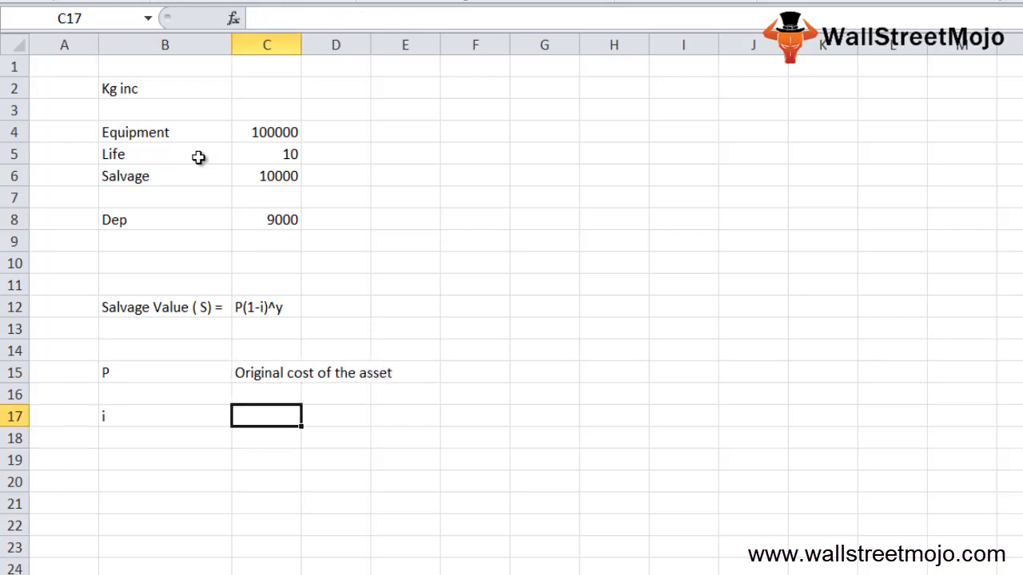
{"action": "type", "text": "Dep"}
{"action": "key", "text": "Return"}
Define the variable "y" in cell B19 as "No of years" in C19.
{"action": "key", "text": "Down"}
{"action": "key", "text": "Left"}
{"action": "type", "text": "Y"}
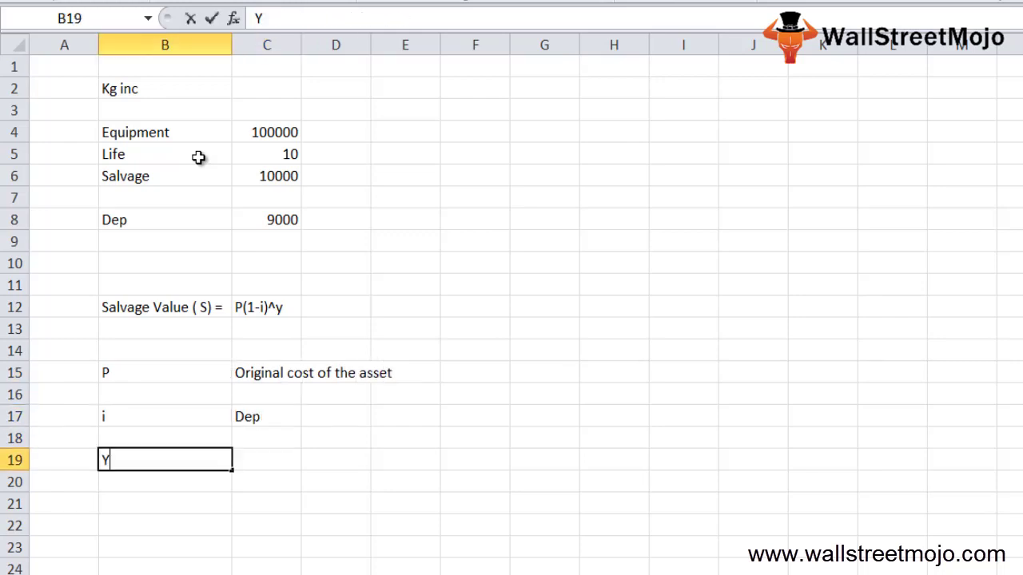
{"action": "key", "text": "BackSpace"}
{"action": "type", "text": "y"}
{"action": "key", "text": "Return"}
{"action": "key", "text": "Up"}
{"action": "key", "text": "Right"}
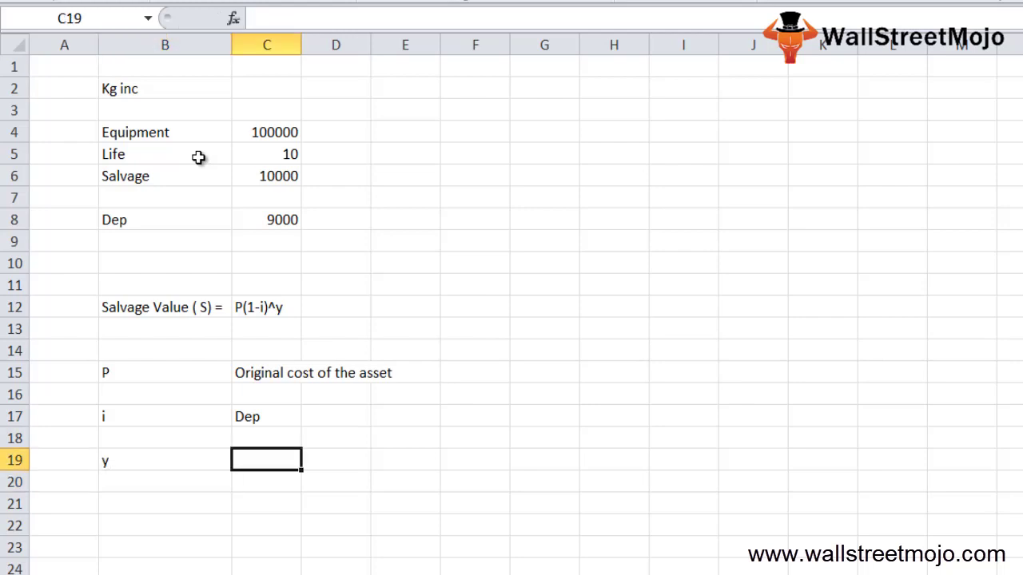
{"action": "type", "text": "No of years"}
{"action": "key", "text": "Return"}
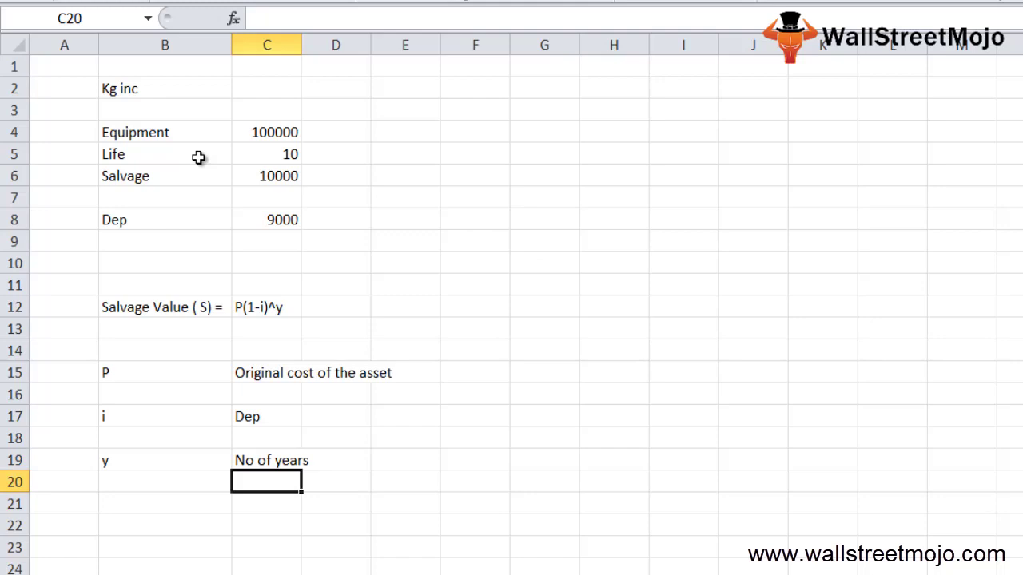
{"action": "key", "text": "Left"}
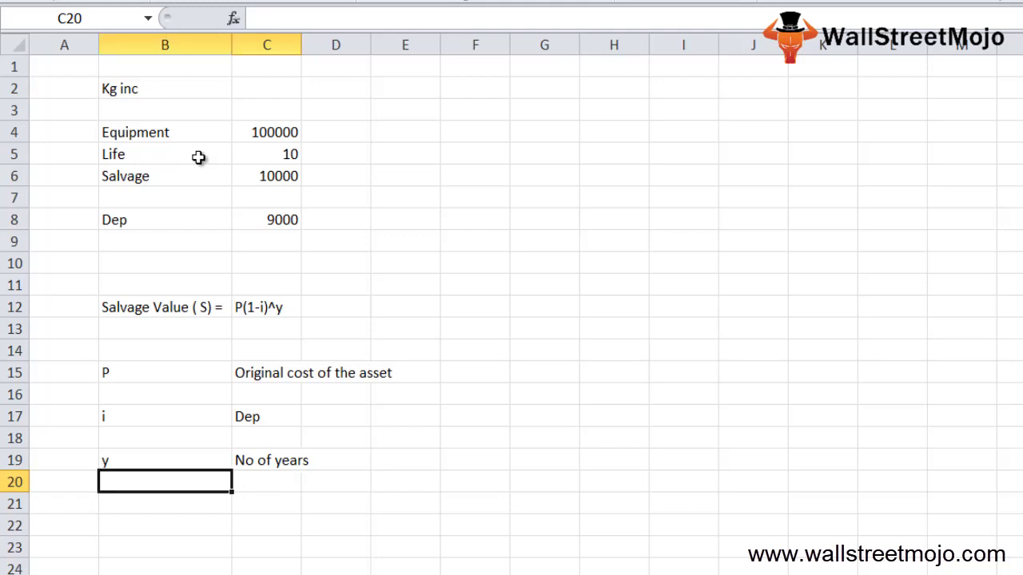
{"action": "key", "text": "Left"}
{"action": "key", "text": "Right"}
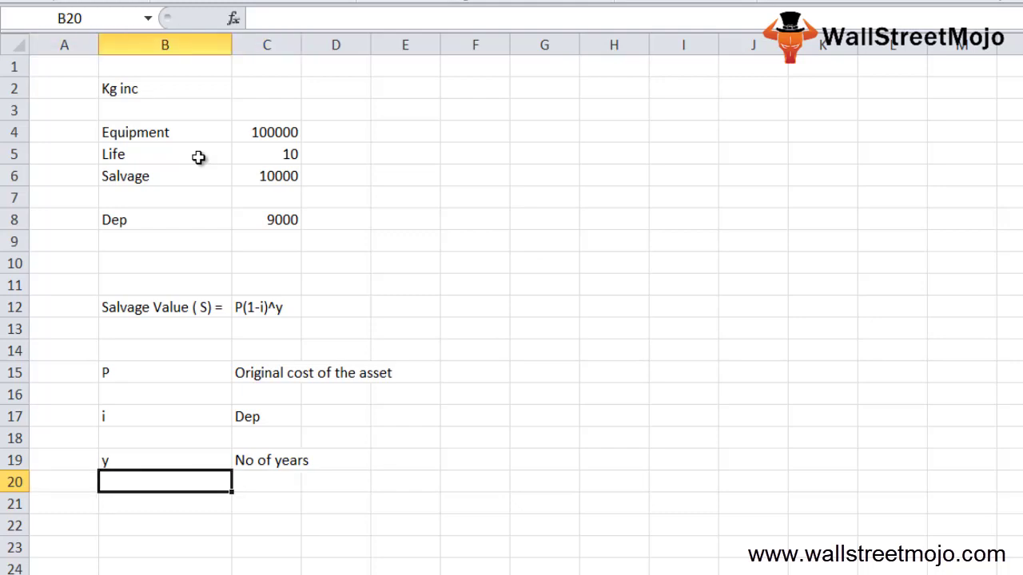
On the next worksheet, enter the heading "Example" in B2 and the company name "KG inc" in B4.
{"action": "key", "text": "ctrl+Page_Down"}
{"action": "type", "text": "Examp"}
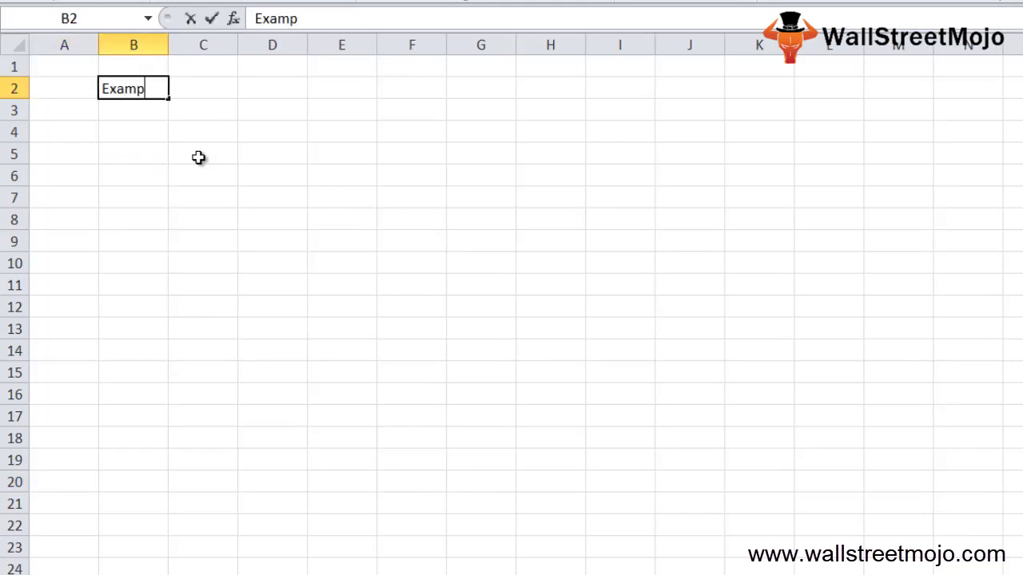
{"action": "type", "text": "le"}
{"action": "key", "text": "Return"}
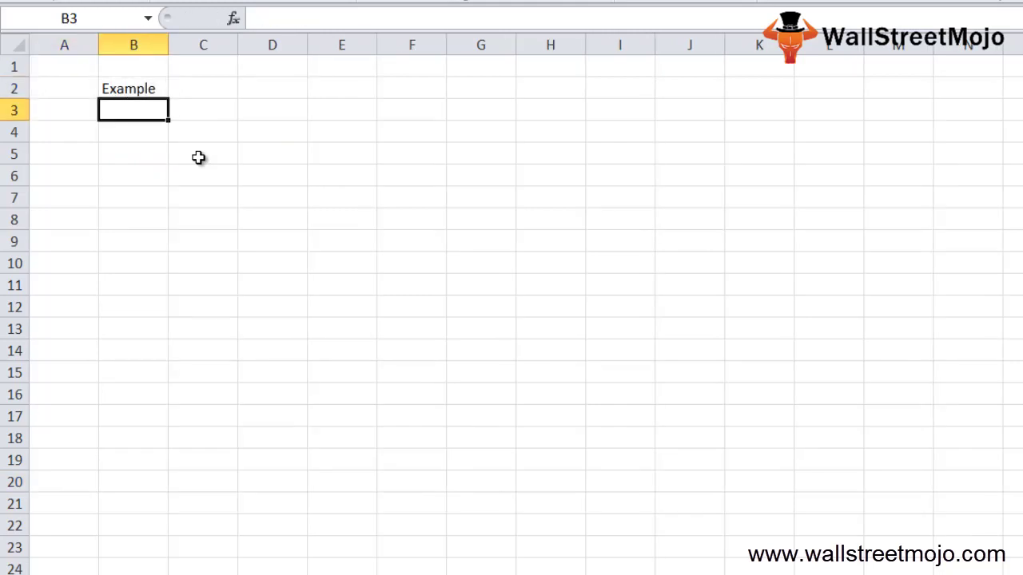
{"action": "key", "text": "Return"}
{"action": "type", "text": "KG in "}
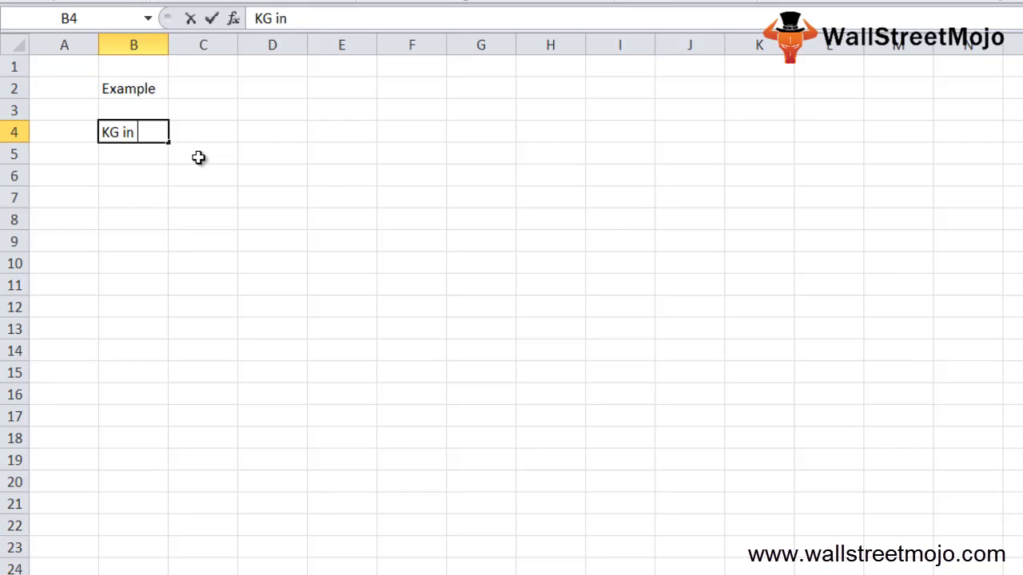
{"action": "type", "text": "c"}
{"action": "key", "text": "Return"}
{"action": "key", "text": "Return"}
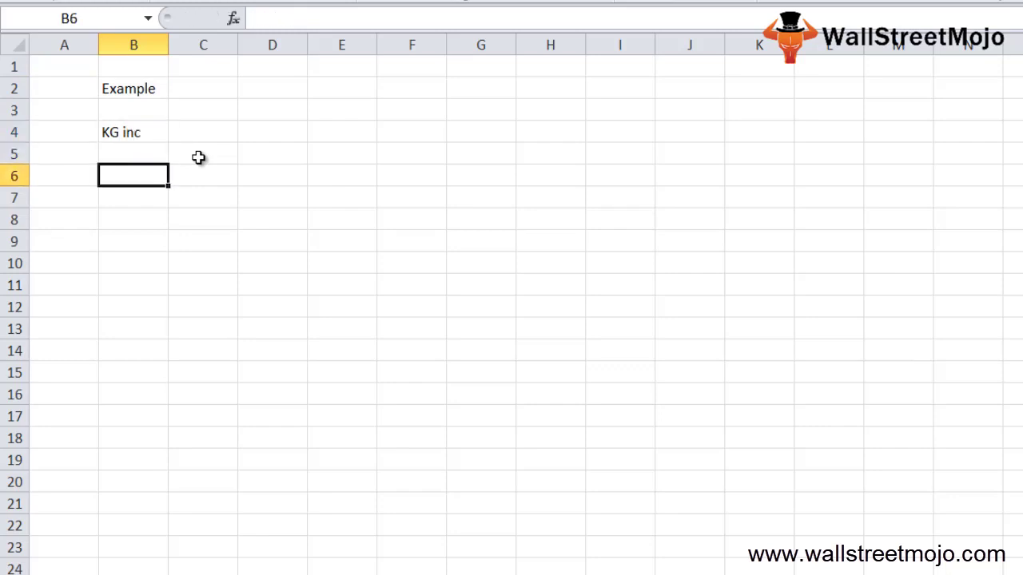
Enter the label "Asset" in B6 with the value 1 in C6.
{"action": "key", "text": "Up"}
{"action": "key", "text": "Down"}
{"action": "key", "text": "Left"}
{"action": "key", "text": "Right"}
{"action": "type", "text": "Asset"}
{"action": "key", "text": "Tab"}
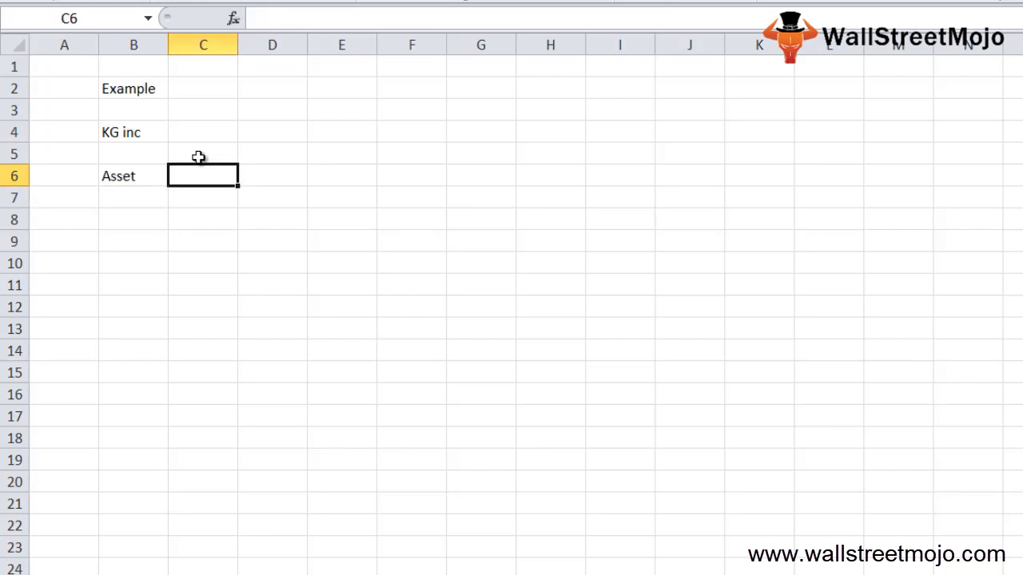
{"action": "type", "text": "1"}
{"action": "key", "text": "Return"}
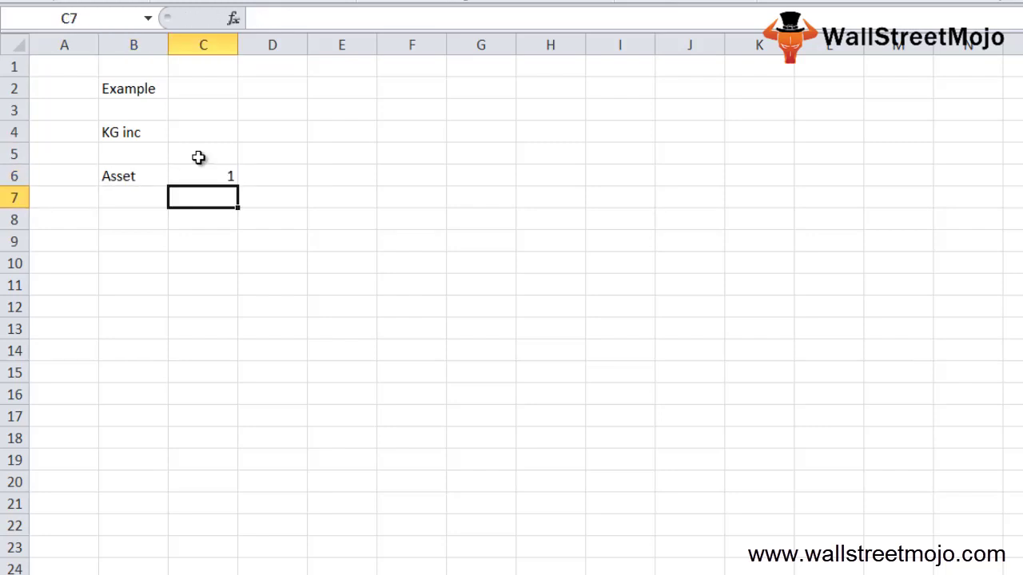
Add the label "Life" in B8 with the value 20 in C8.
{"action": "key", "text": "Down"}
{"action": "key", "text": "Left"}
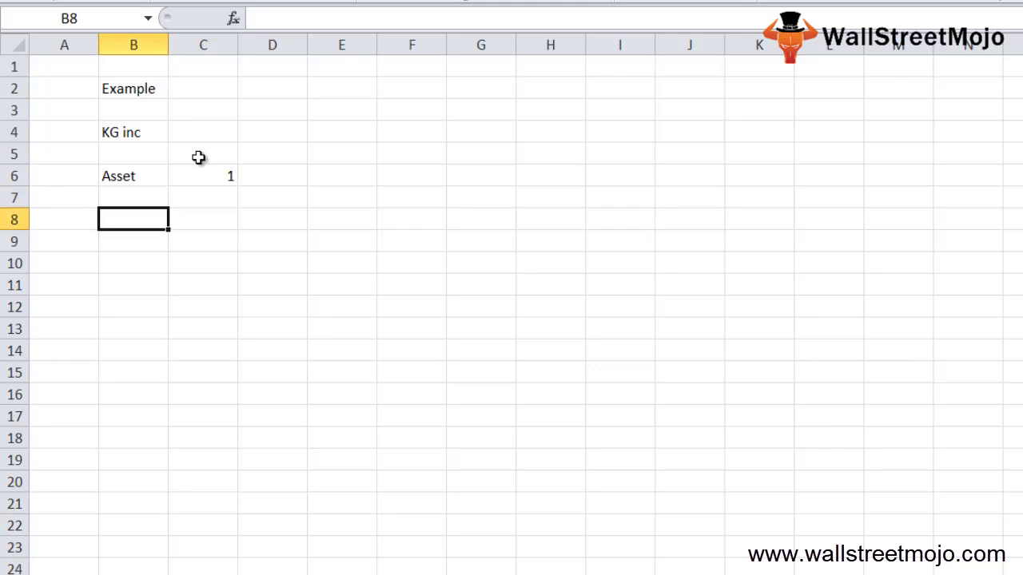
{"action": "type", "text": "Life"}
{"action": "key", "text": "Tab"}
{"action": "type", "text": "20"}
{"action": "key", "text": "Return"}
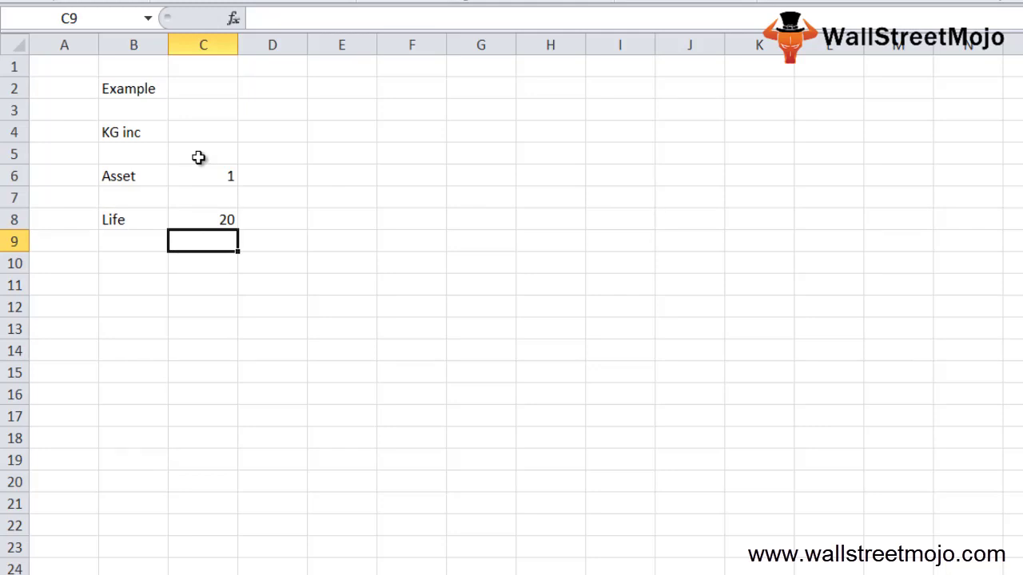
Add the label "Dep" in B10 with the rate 20% in C10.
{"action": "key", "text": "Left"}
{"action": "key", "text": "Down"}
{"action": "type", "text": "Dep"}
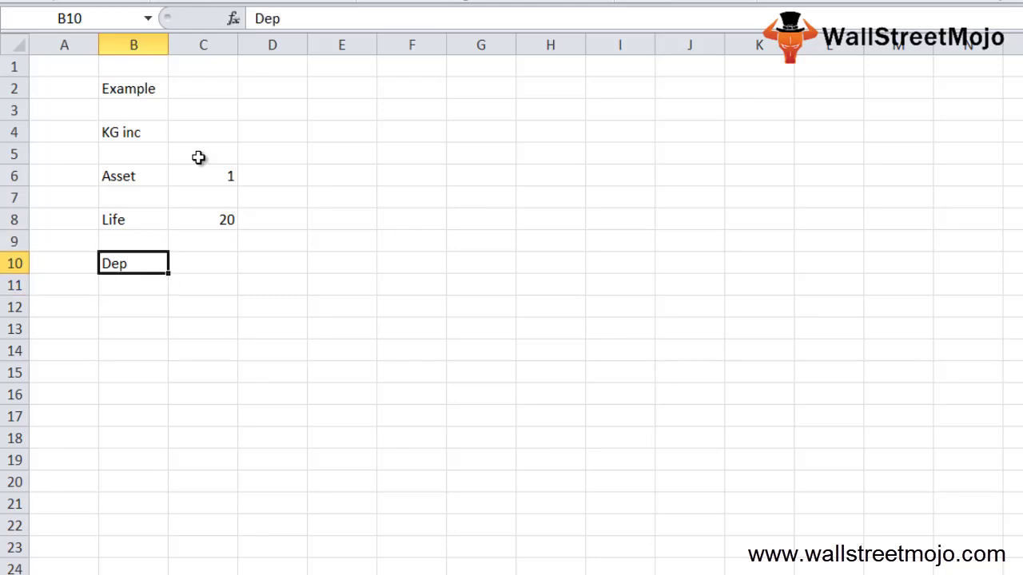
{"action": "key", "text": "Tab"}
{"action": "type", "text": "20%"}
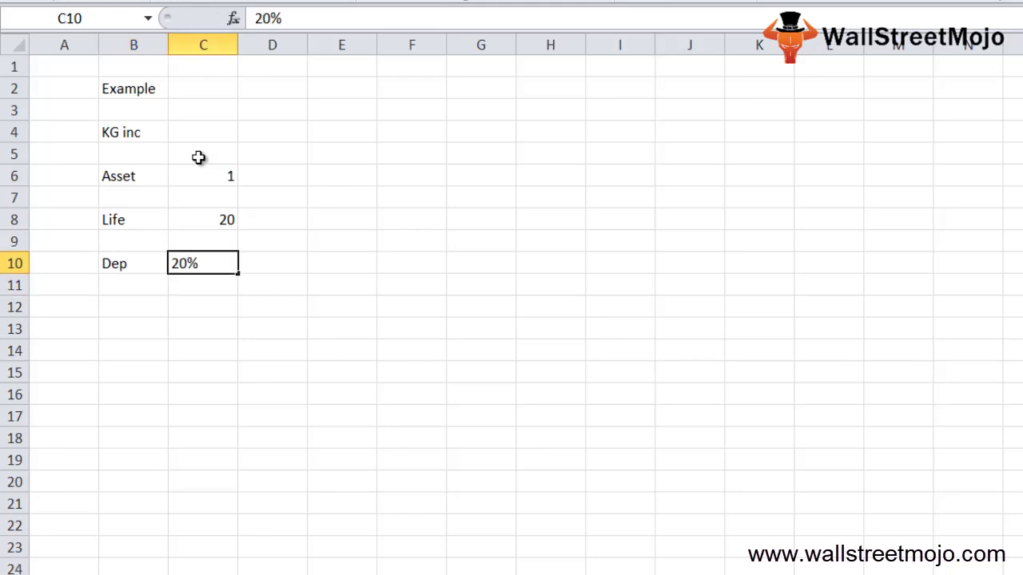
{"action": "key", "text": "Return"}
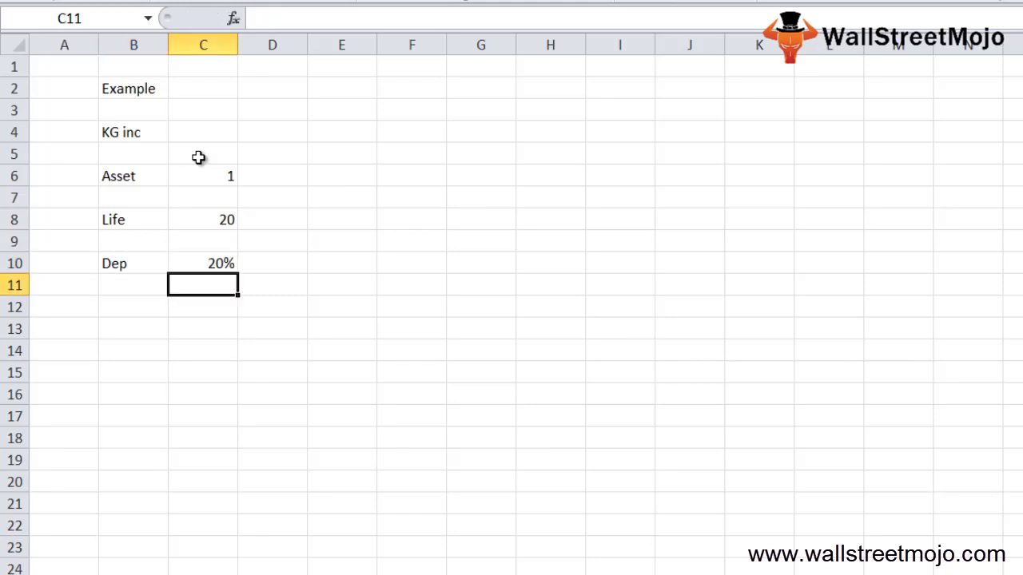
Review the asset, life and depreciation inputs of the example in B6:C10.
{"action": "key", "text": "Up"}
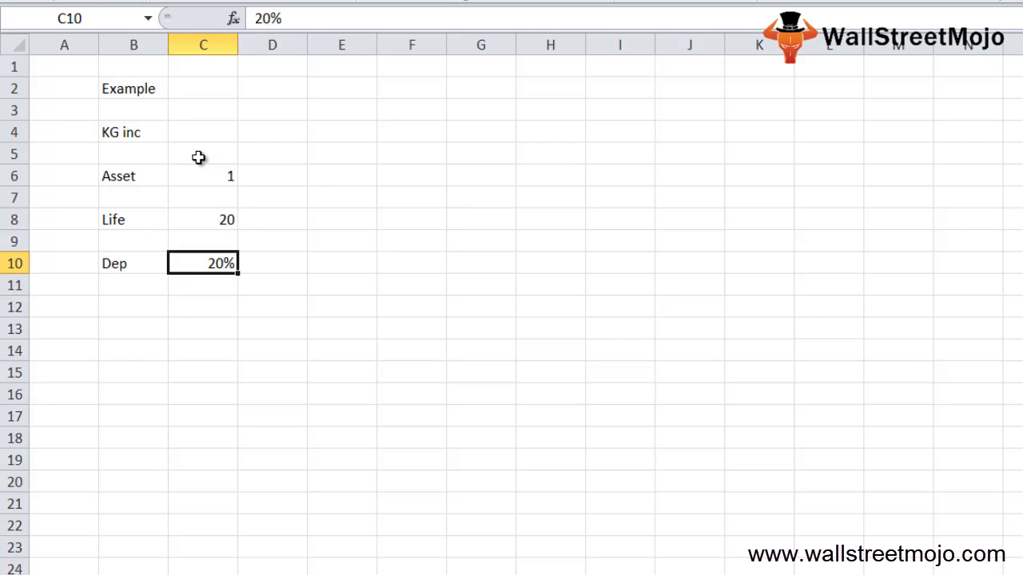
{"action": "key", "text": "Down"}
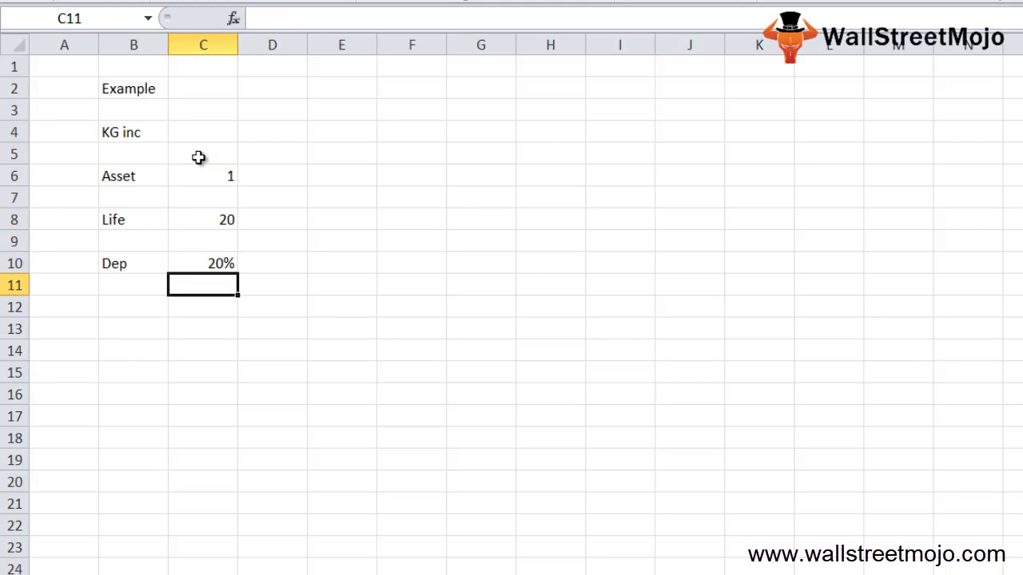
{"action": "key", "text": "Left"}
{"action": "key", "text": "Left"}
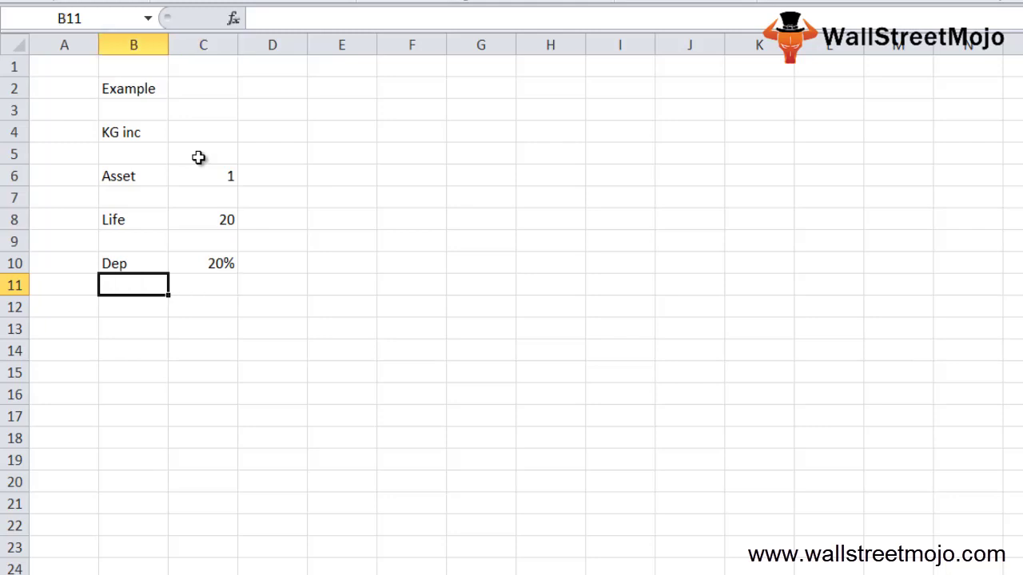
{"action": "key", "text": "Up"}
{"action": "key", "text": "Up"}
{"action": "key", "text": "Up"}
{"action": "key", "text": "Up"}
{"action": "key", "text": "Up"}
{"action": "key", "text": "Up"}
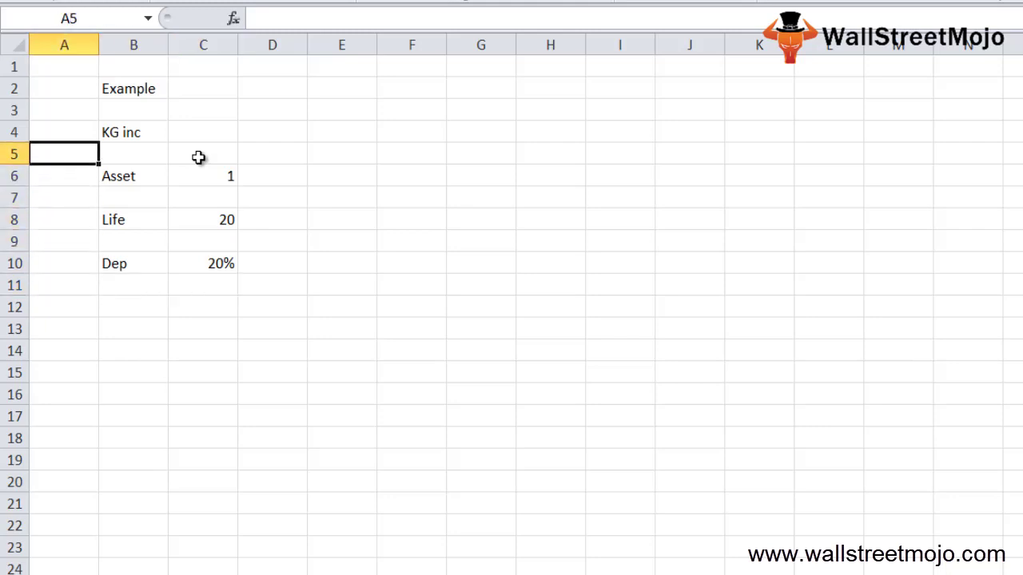
{"action": "key", "text": "Down"}
{"action": "key", "text": "Right"}
{"action": "key", "text": "Down"}
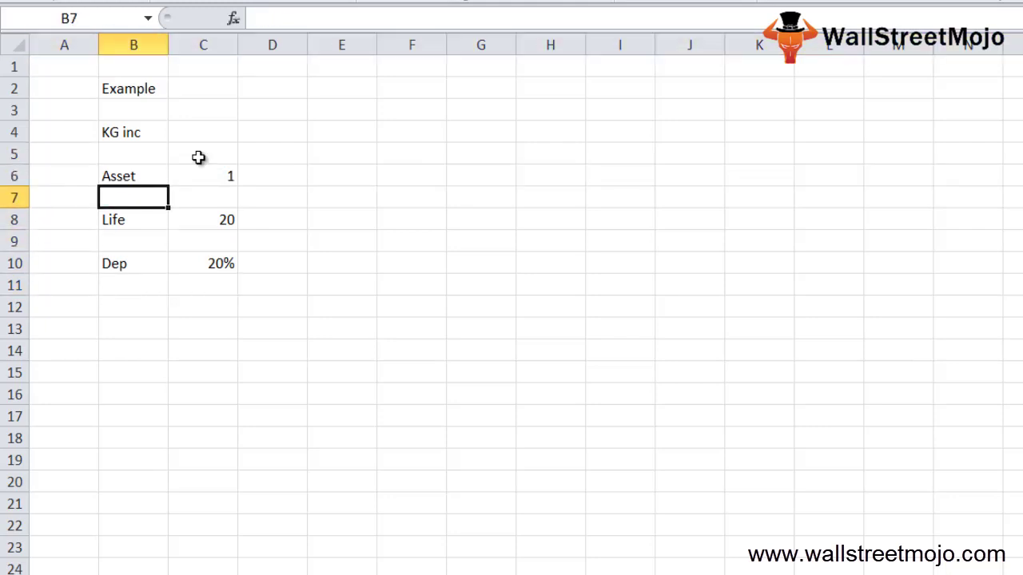
{"action": "key", "text": "Down"}
{"action": "key", "text": "Right"}
{"action": "key", "text": "shift+space"}
{"action": "key", "text": "Down"}
{"action": "key", "text": "Down"}
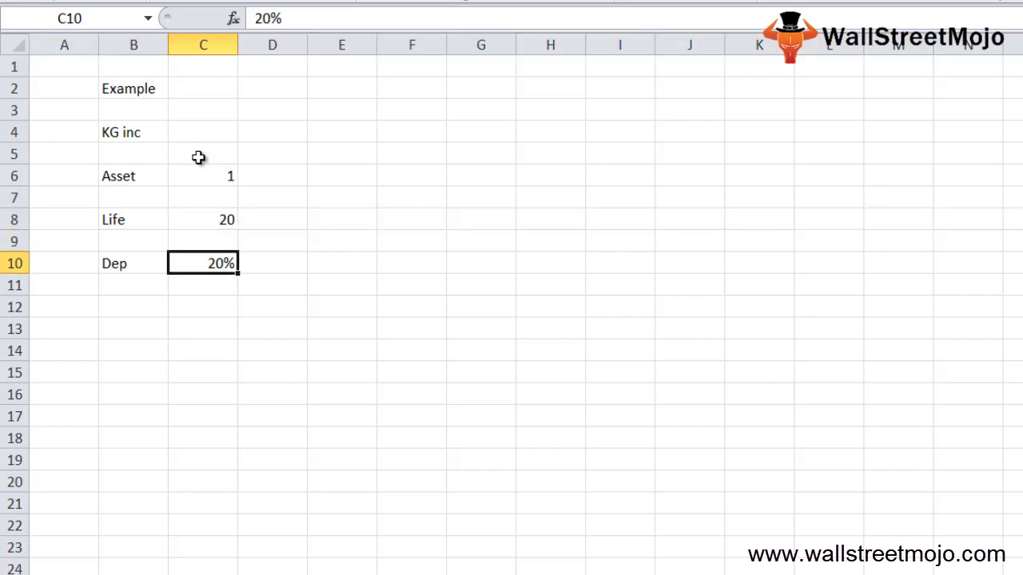
{"action": "key", "text": "shift+space"}
{"action": "key", "text": "Down"}
{"action": "key", "text": "Down"}
{"action": "key", "text": "Down"}
{"action": "key", "text": "Down"}
{"action": "key", "text": "Left"}
{"action": "key", "text": "Up"}
{"action": "key", "text": "Up"}
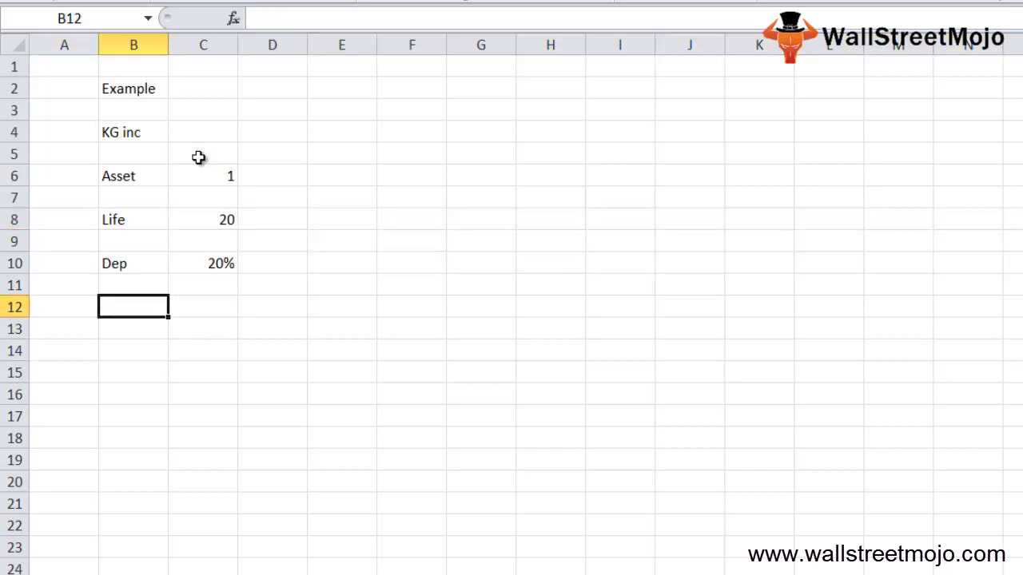
Copy the salvage value label and its formula text from B12:C12 of the previous worksheet into B14:C14 of the example sheet.
{"action": "key", "text": "Down"}
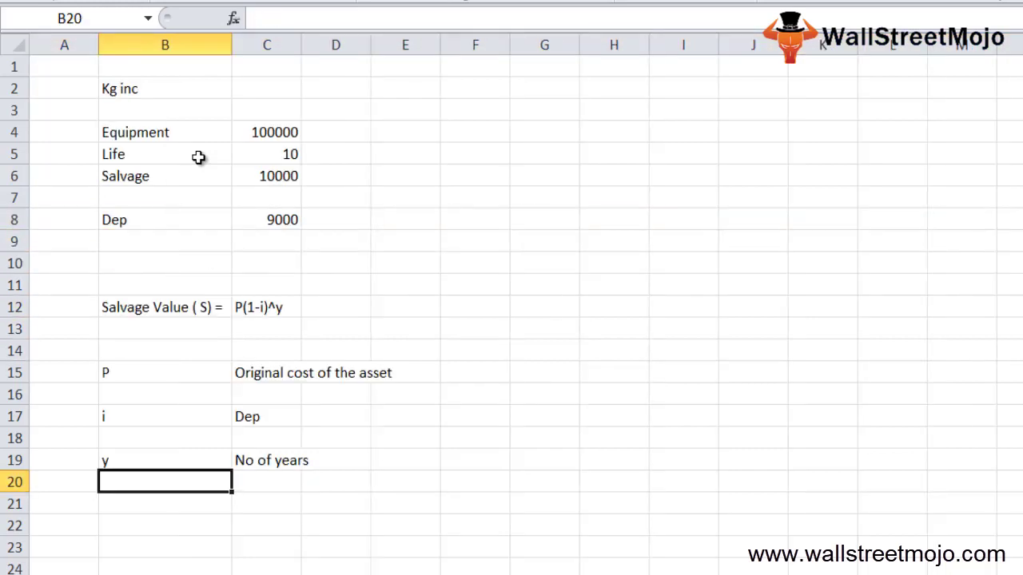
{"action": "key", "text": "Up"}
{"action": "key", "text": "Up"}
{"action": "key", "text": "Up"}
{"action": "key", "text": "Up"}
{"action": "key", "text": "Up"}
{"action": "key", "text": "Up"}
{"action": "key", "text": "Up"}
{"action": "key", "text": "Up"}
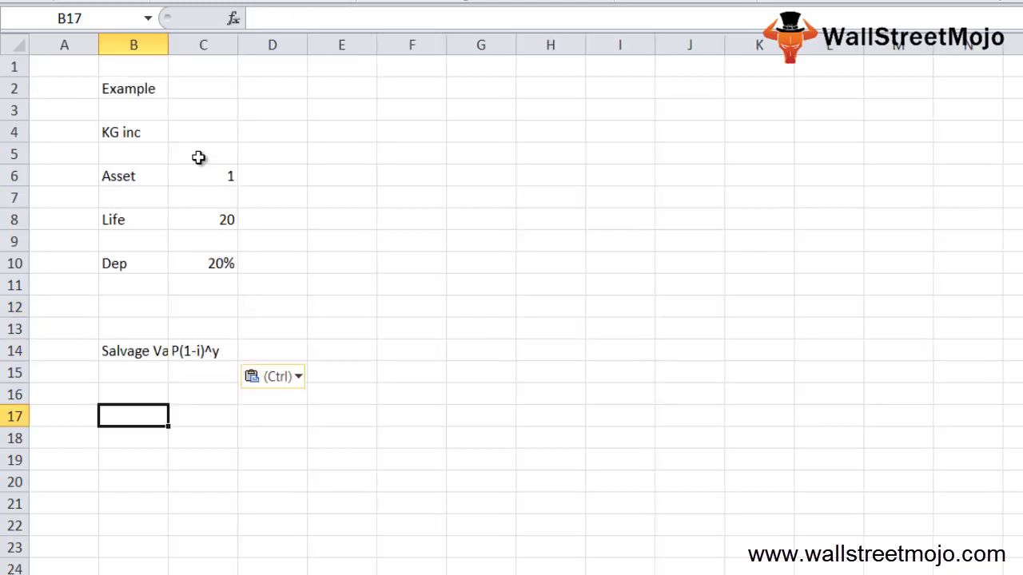
{"action": "key", "text": "Up"}
{"action": "key", "text": "Up"}
{"action": "key", "text": "Up"}
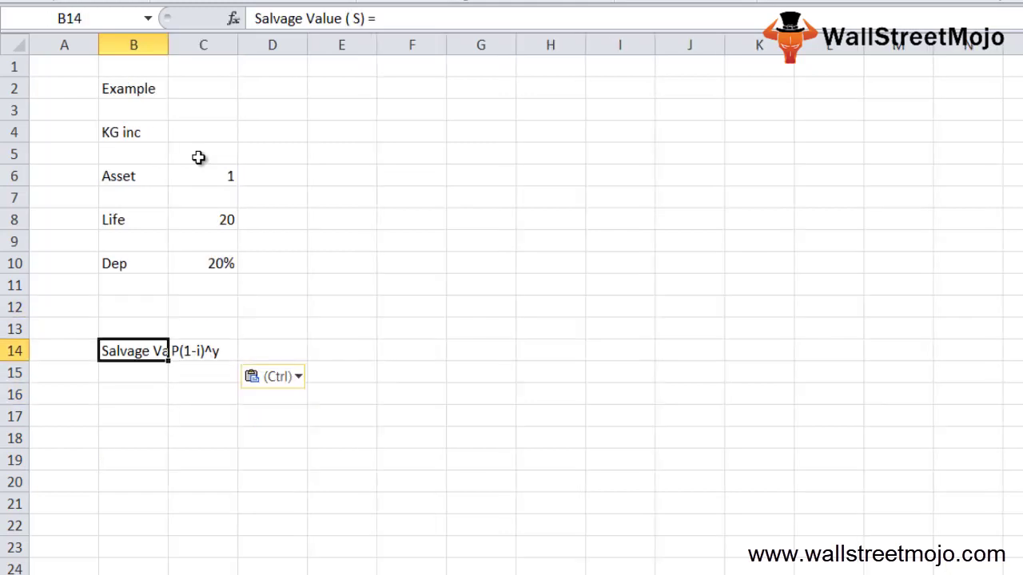
Autofit column B to the salvage value label in B14.
{"action": "key", "text": "alt+h"}
{"action": "key", "text": "o"}
{"action": "key", "text": "i"}
Calculate the salvage factor in cell C16 with the formula =(1-0.2)^20.
{"action": "key", "text": "Down"}
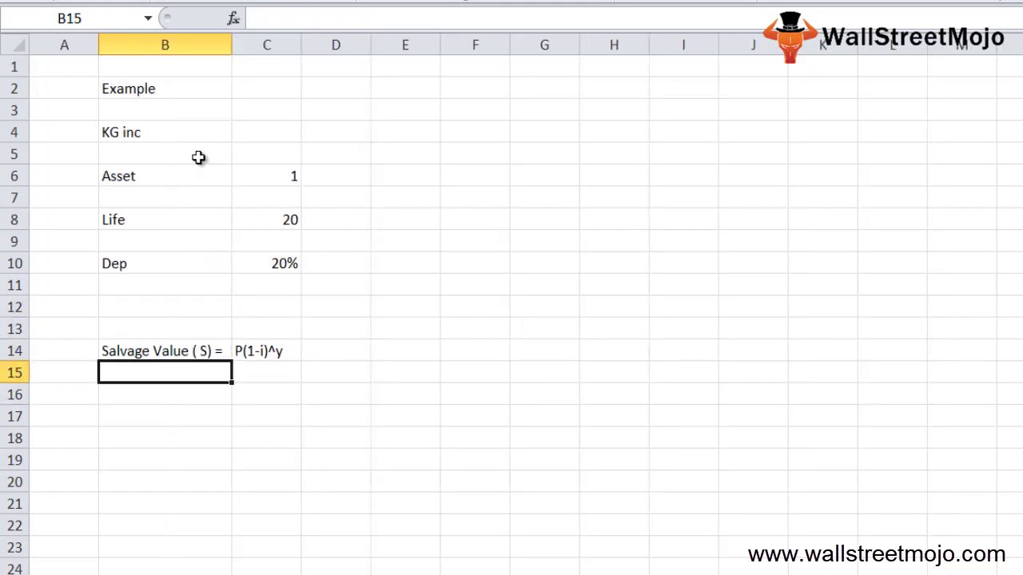
{"action": "key", "text": "Down"}
{"action": "key", "text": "Right"}
{"action": "type", "text": "=1-"}
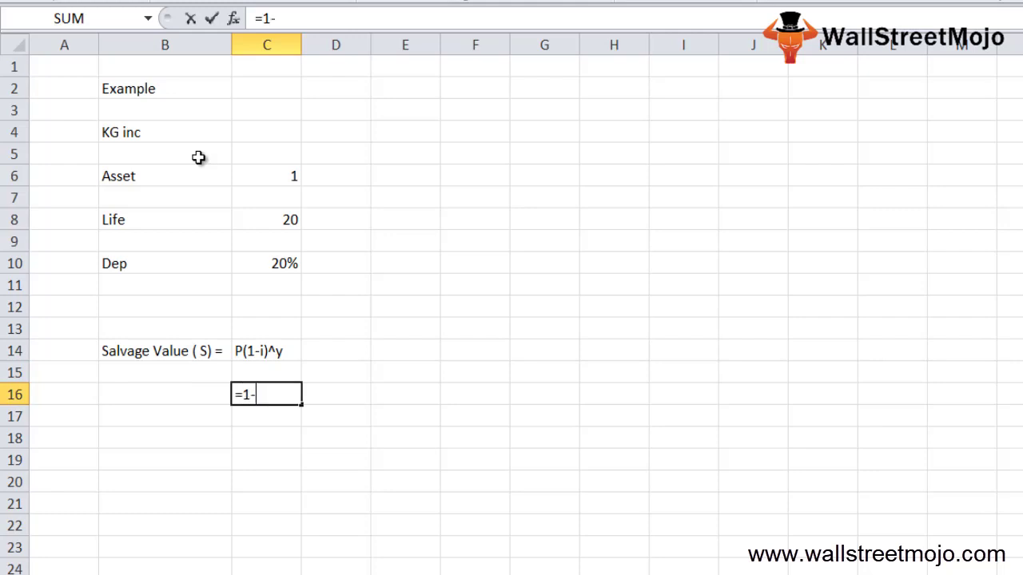
{"action": "type", "text": "0.2"}
{"action": "type", "text": "0"}
{"action": "key", "text": "BackSpace"}
{"action": "key", "text": "Left"}
{"action": "key", "text": "Left"}
{"action": "key", "text": "Left"}
{"action": "key", "text": "Left"}
{"action": "key", "text": "Left"}
{"action": "type", "text": "("}
{"action": "key", "text": "Right"}
{"action": "key", "text": "Right"}
{"action": "key", "text": "Right"}
{"action": "key", "text": "Right"}
{"action": "key", "text": "Right"}
{"action": "type", "text": ")"}
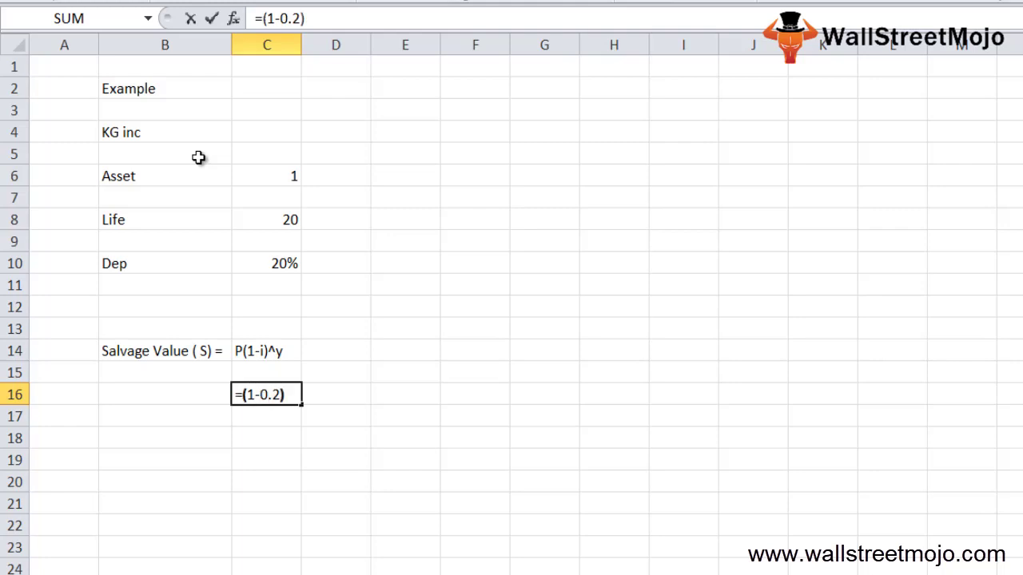
{"action": "type", "text": "^20"}
{"action": "key", "text": "ctrl+Return"}
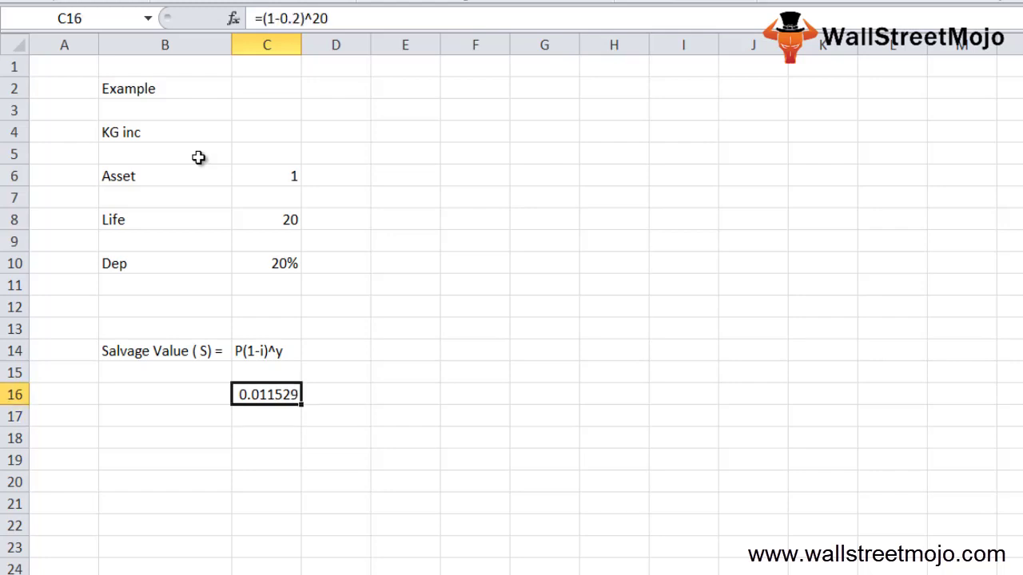
Enter the salvage amount 11529 in cell C17.
{"action": "key", "text": "Down"}
{"action": "type", "text": "11529"}
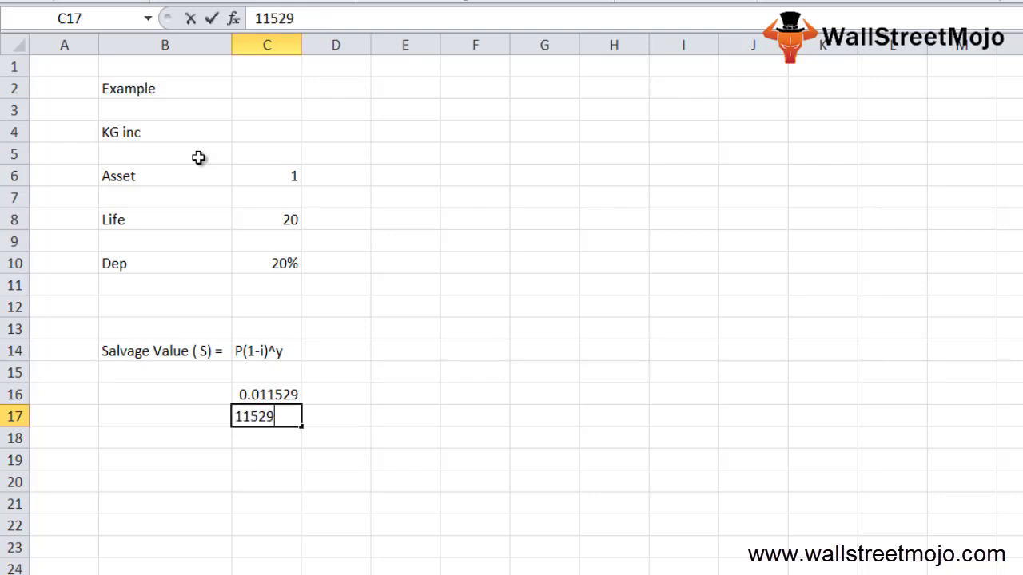
{"action": "key", "text": "Return"}
{"action": "key", "text": "Up"}
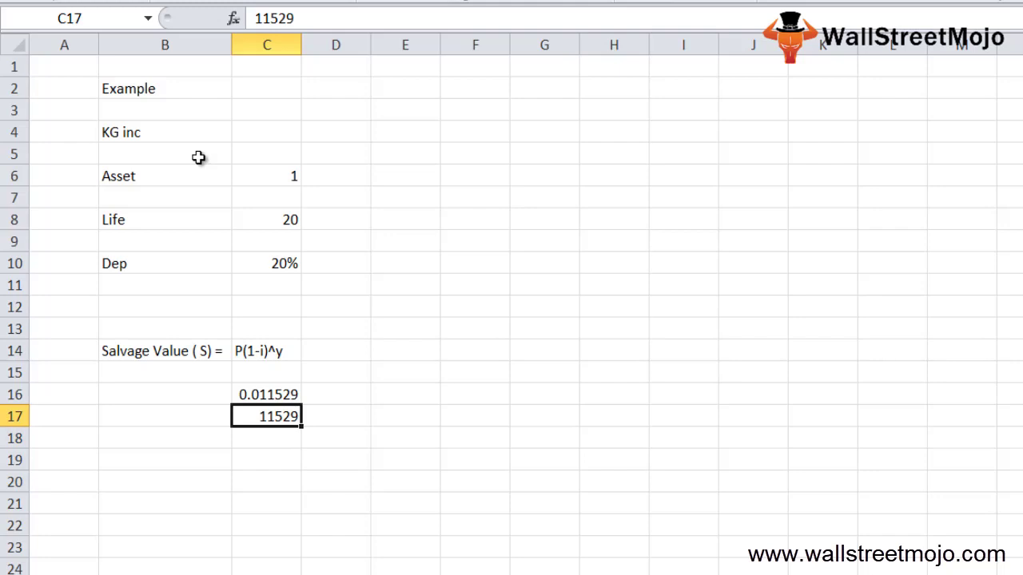
Review the whole worked example in rows 2 to 17, including the salvage formula in C14.
{"action": "key", "text": "shift+space"}
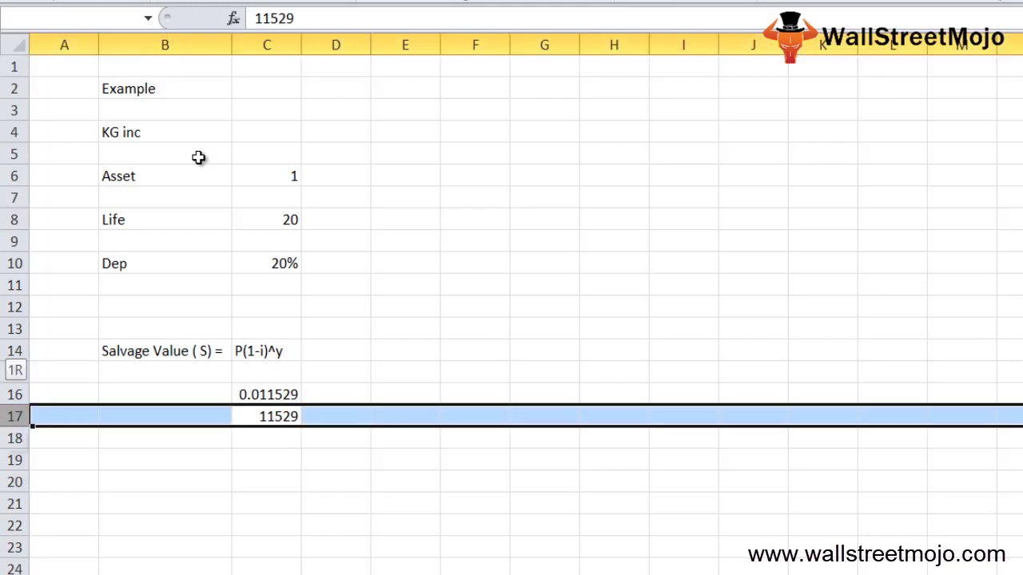
{"action": "key", "text": "shift+Up"}
{"action": "key", "text": "shift+Up"}
{"action": "key", "text": "shift+Up"}
{"action": "key", "text": "shift+Up"}
{"action": "key", "text": "shift+Up"}
{"action": "key", "text": "shift+Up"}
{"action": "key", "text": "shift+Up"}
{"action": "key", "text": "shift+Up"}
{"action": "key", "text": "shift+Up"}
{"action": "key", "text": "shift+Up"}
{"action": "key", "text": "shift+Up"}
{"action": "key", "text": "shift+Up"}
{"action": "key", "text": "shift+Up"}
{"action": "key", "text": "shift+Up"}
{"action": "key", "text": "shift+Up"}
{"action": "key", "text": "shift+Up"}
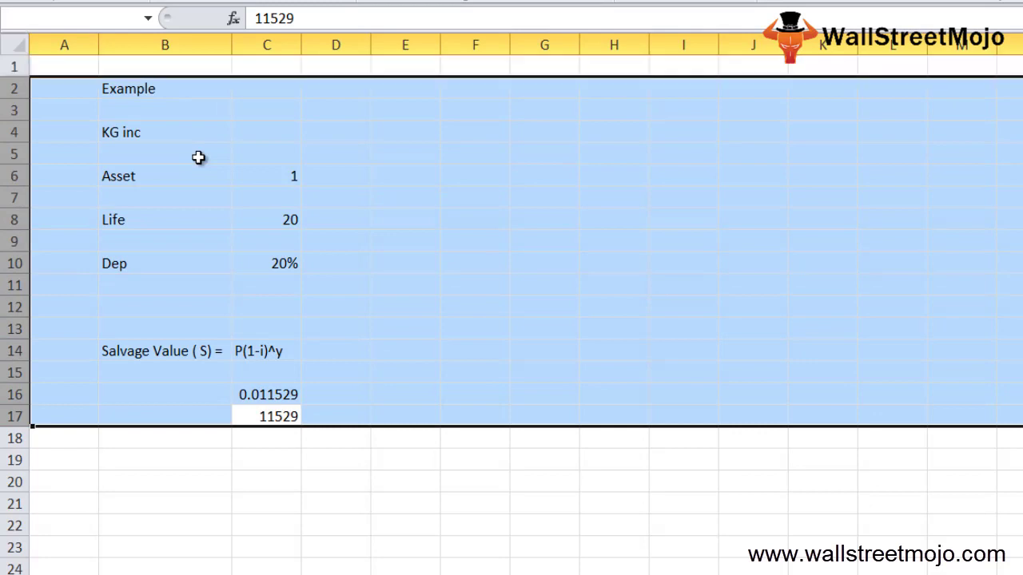
{"action": "key", "text": "Down"}
{"action": "key", "text": "Down"}
{"action": "key", "text": "Down"}
{"action": "key", "text": "Down"}
{"action": "key", "text": "Down"}
{"action": "key", "text": "ctrl+Up"}
{"action": "key", "text": "Up"}
{"action": "key", "text": "Up"}
{"action": "key", "text": "Up"}
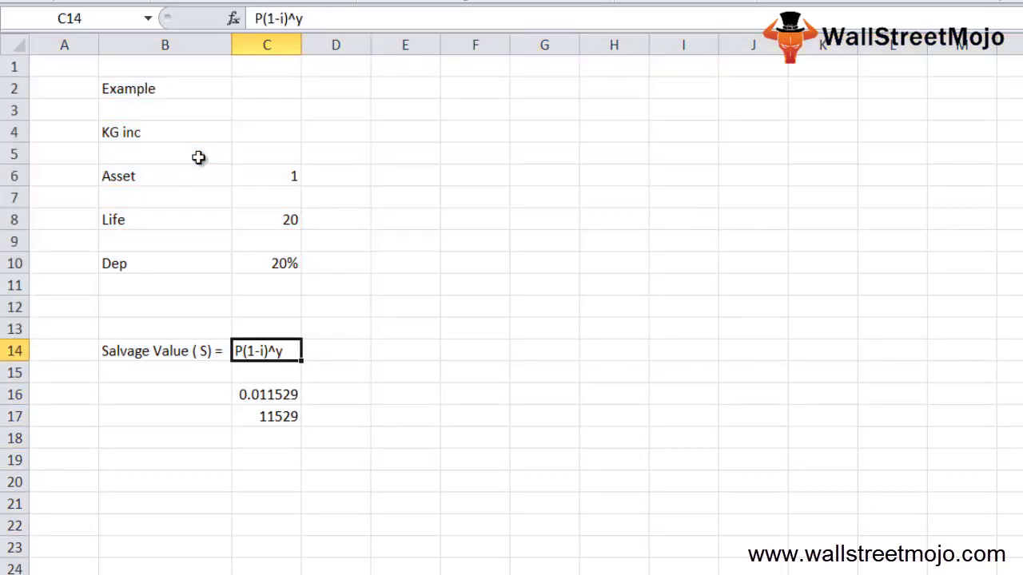
Examine how the calculation in C16 applies the salvage value formula in C14.
{"action": "key", "text": "Up"}
{"action": "key", "text": "Up"}
{"action": "key", "text": "Down"}
{"action": "key", "text": "Down"}
{"action": "key", "text": "Down"}
{"action": "key", "text": "Up"}
{"action": "key", "text": "Up"}
{"action": "key", "text": "Up"}
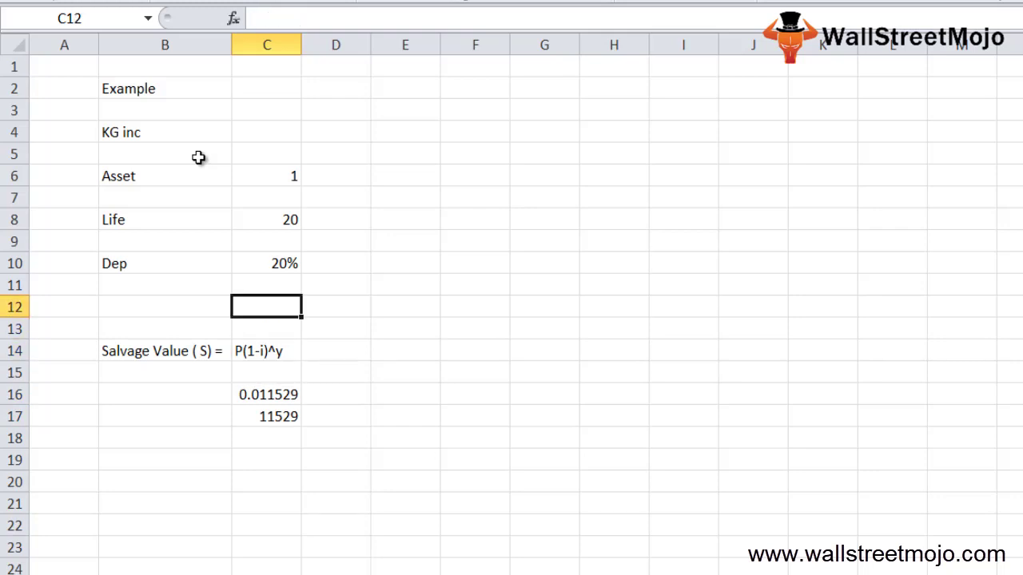
{"action": "key", "text": "Down"}
{"action": "key", "text": "Down"}
{"action": "key", "text": "Down"}
{"action": "key", "text": "Up"}
{"action": "key", "text": "Down"}
{"action": "key", "text": "Down"}
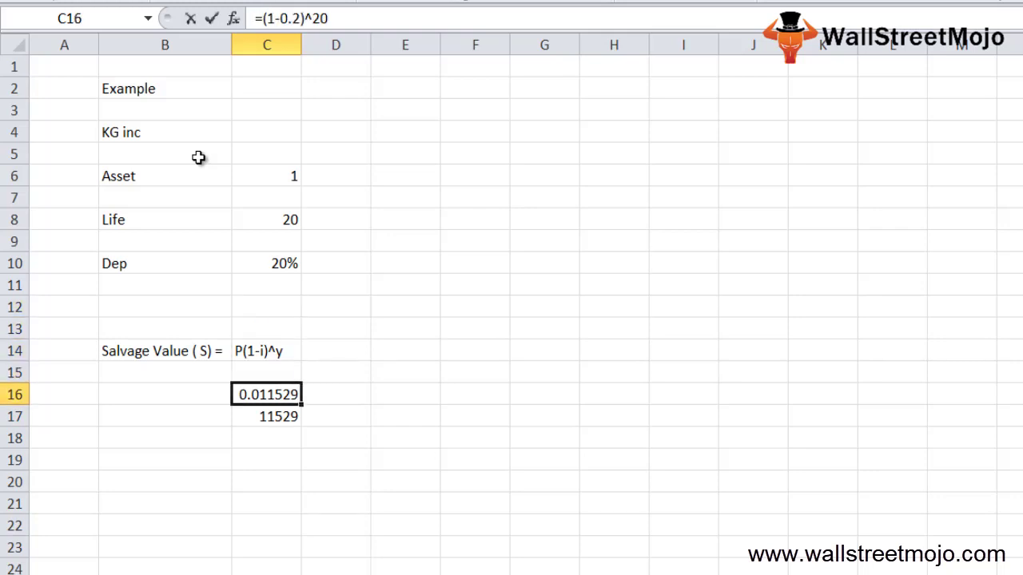
{"action": "key", "text": "F2"}
{"action": "key", "text": "Left"}
{"action": "key", "text": "Left"}
{"action": "key", "text": "Left"}
{"action": "key", "text": "Left"}
{"action": "key", "text": "Left"}
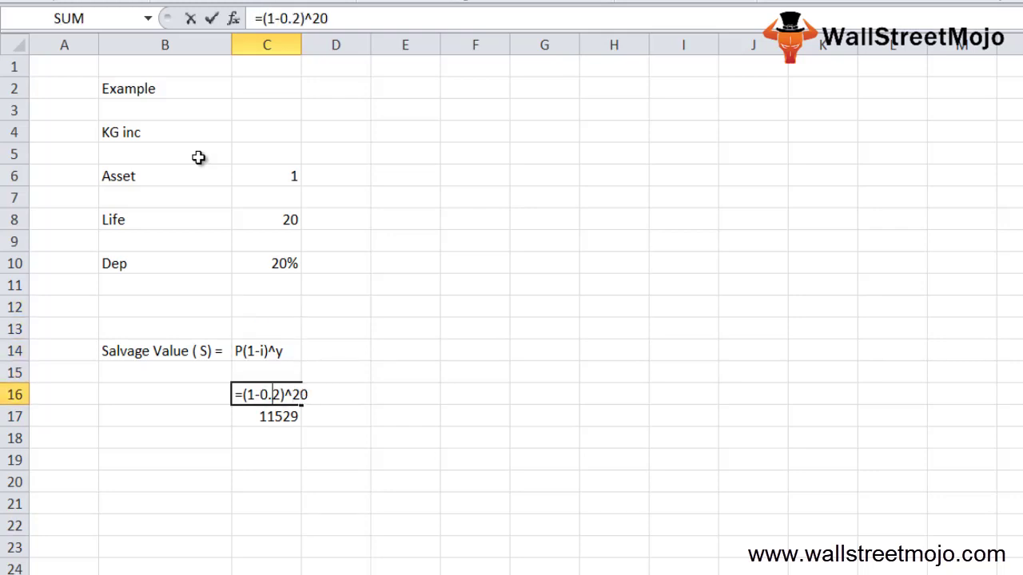
{"action": "key", "text": "ctrl+Return"}
{"action": "key", "text": "Up"}
{"action": "key", "text": "Up"}
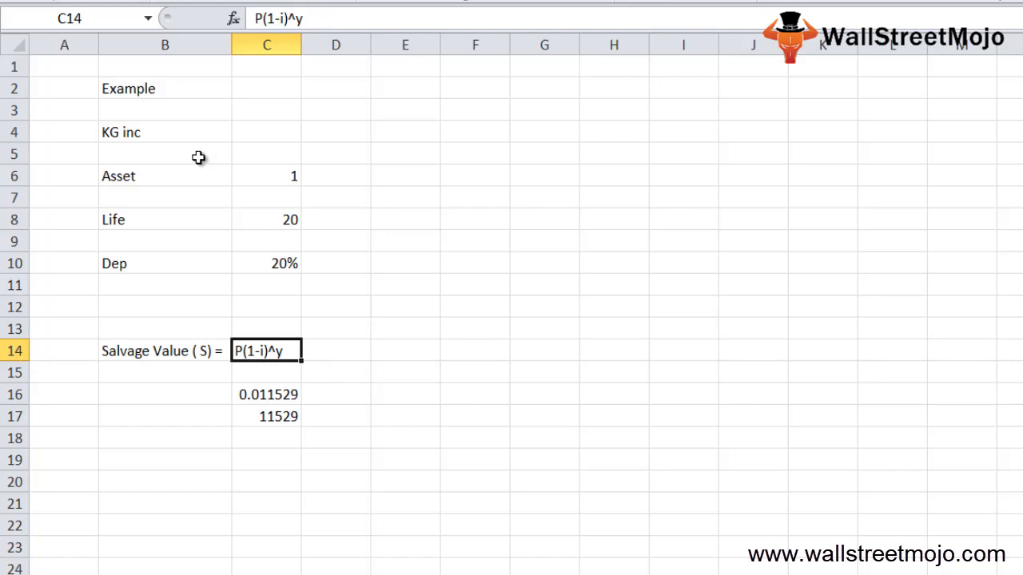
Enter US in cell B20 and Assume in cell C20, below the salvage calculation.
{"action": "key", "text": "Down"}
{"action": "key", "text": "Down"}
{"action": "key", "text": "Down"}
{"action": "key", "text": "Down"}
{"action": "key", "text": "Down"}
{"action": "key", "text": "Left"}
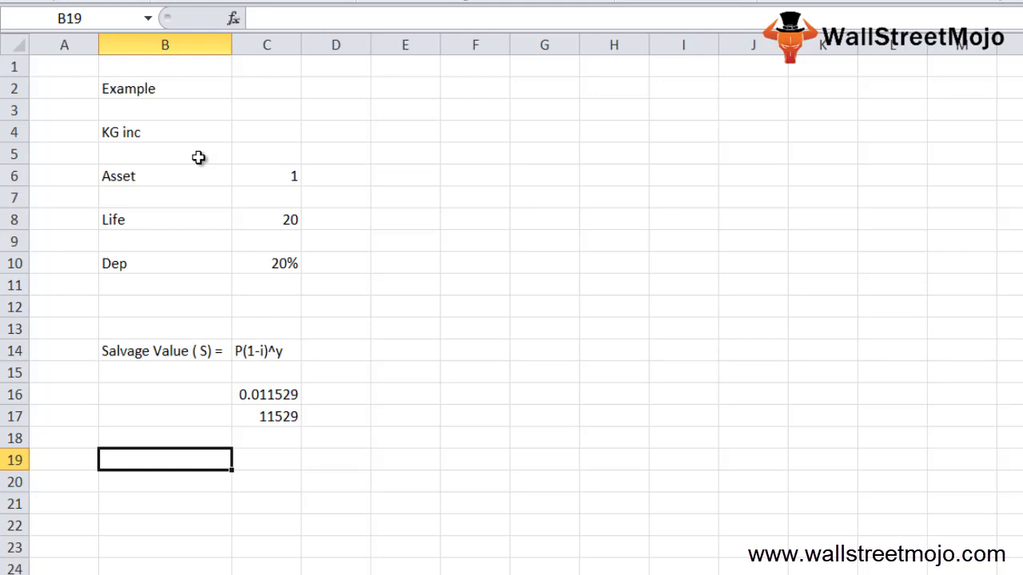
{"action": "key", "text": "Down"}
{"action": "type", "text": "US"}
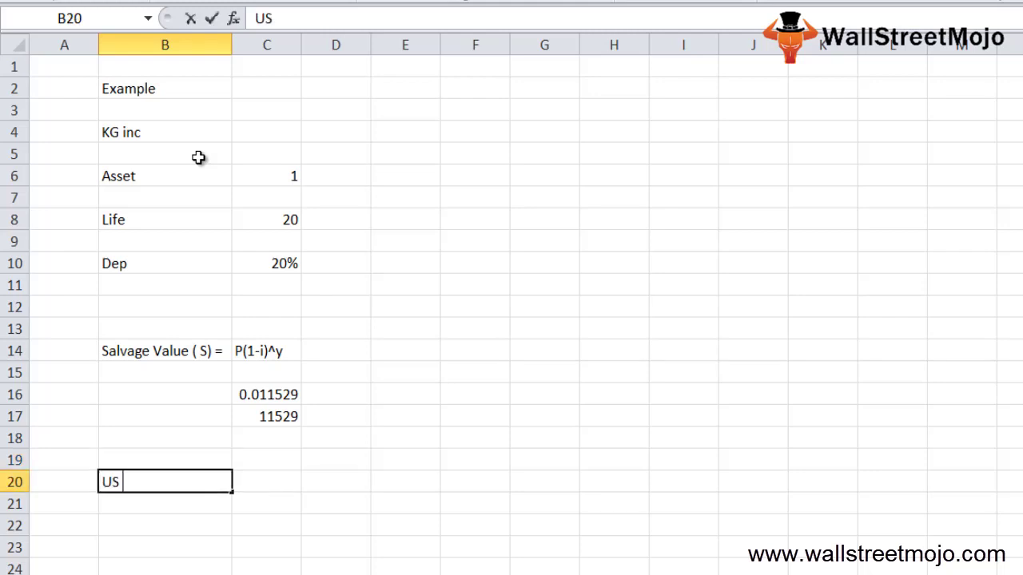
{"action": "key", "text": "Tab"}
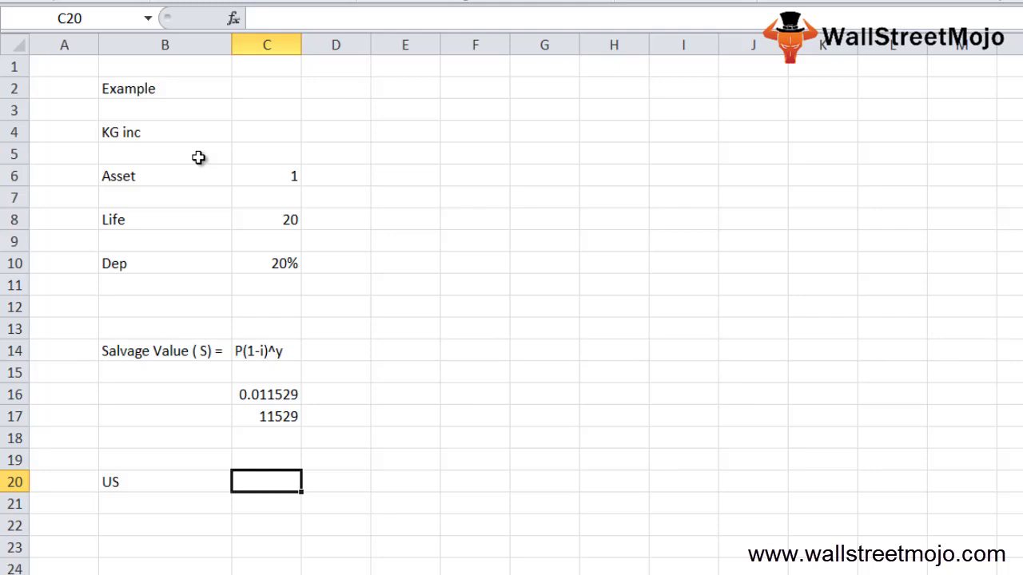
{"action": "type", "text": "Assume"}
{"action": "key", "text": "Return"}
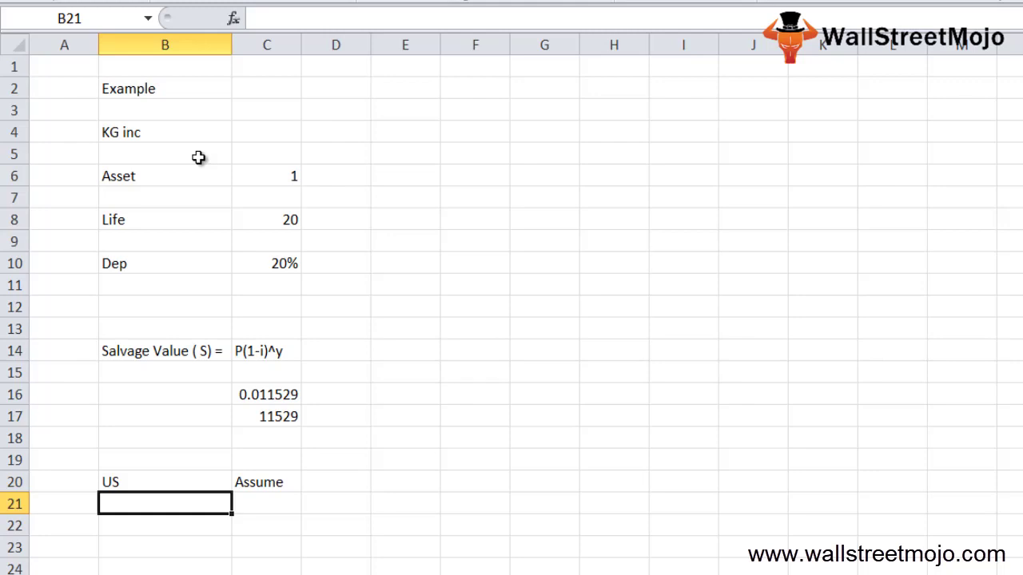
Enter No in cell B24, below the US row.
{"action": "key", "text": "Down"}
{"action": "key", "text": "Down"}
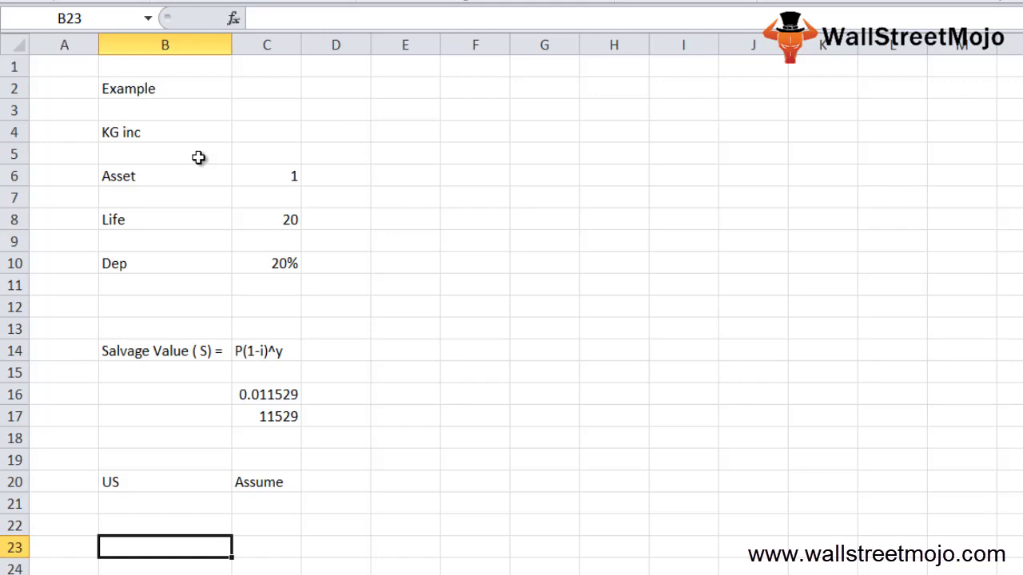
{"action": "key", "text": "Down"}
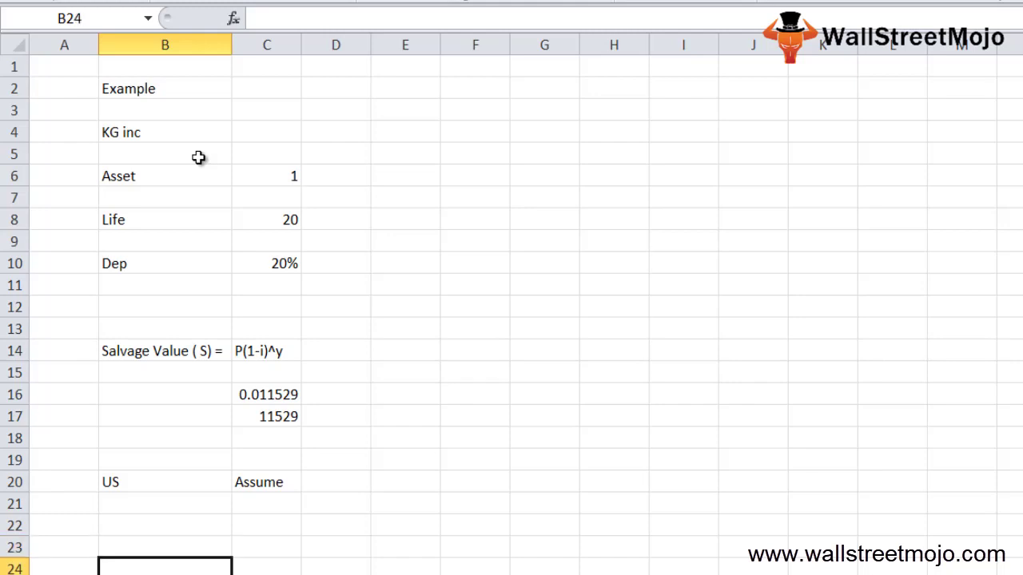
{"action": "type", "text": "No"}
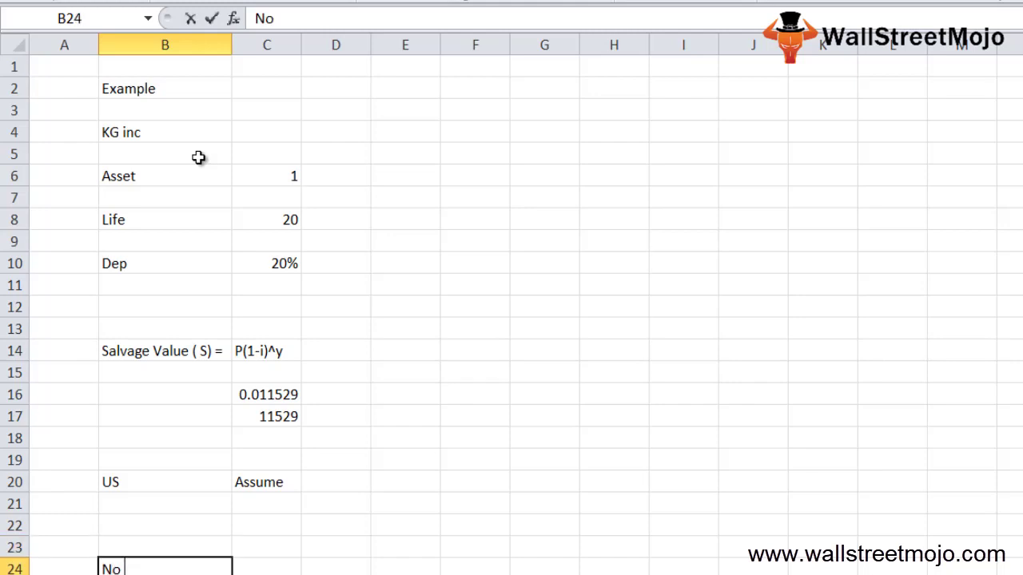
{"action": "key", "text": "Return"}
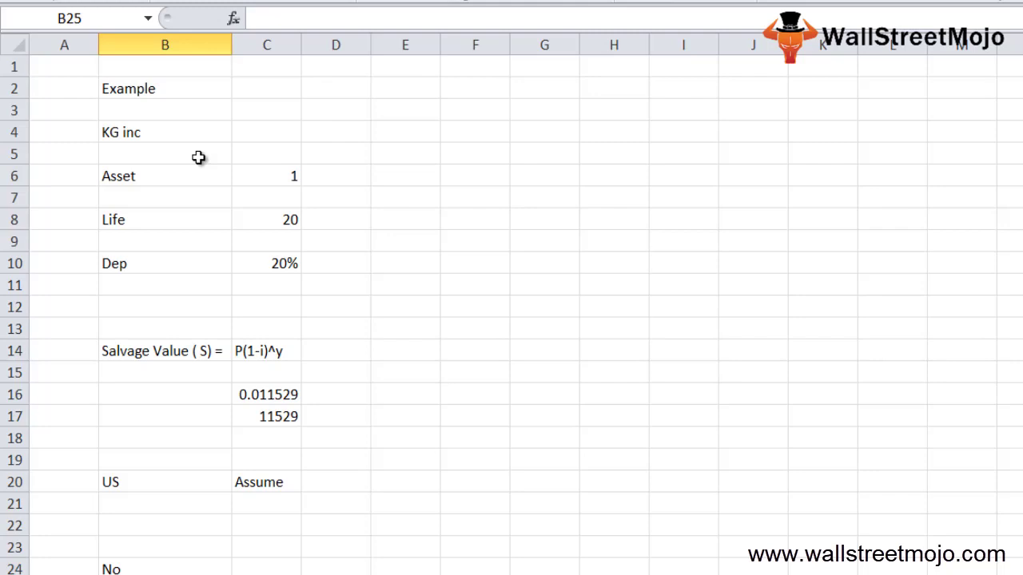
{"action": "key", "text": "Down"}
{"action": "key", "text": "Up"}
{"action": "key", "text": "Up"}
{"action": "key", "text": "Up"}
{"action": "key", "text": "Down"}
{"action": "key", "text": "Down"}
{"action": "key", "text": "Down"}
{"action": "key", "text": "Down"}
{"action": "key", "text": "Down"}
{"action": "key", "text": "Down"}
{"action": "key", "text": "Down"}
{"action": "key", "text": "Down"}
{"action": "key", "text": "Down"}
{"action": "key", "text": "Down"}
{"action": "key", "text": "Down"}
{"action": "key", "text": "Down"}
{"action": "key", "text": "Down"}
{"action": "key", "text": "Down"}
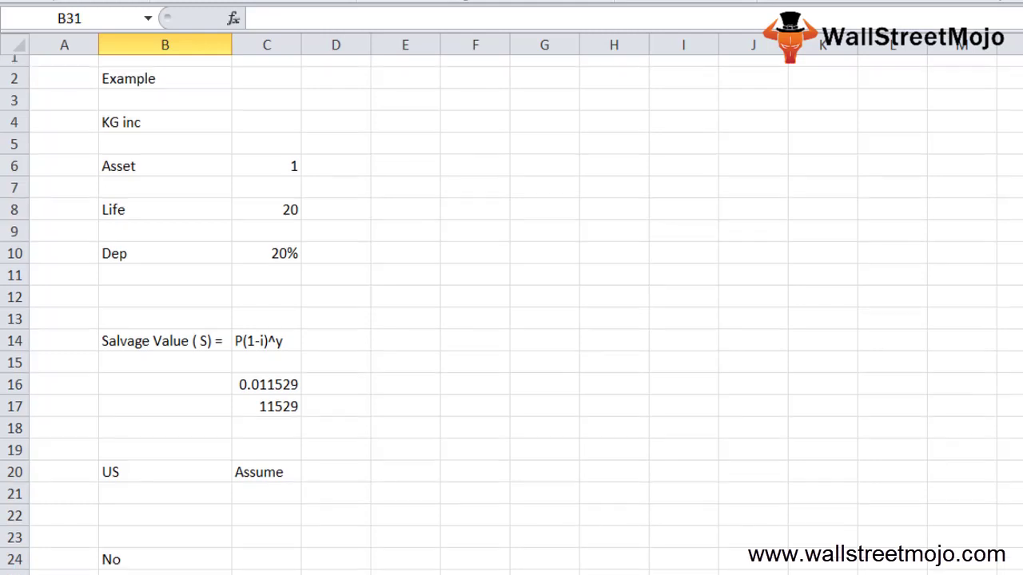
{"action": "key", "text": "Down"}
{"action": "key", "text": "Down"}
{"action": "key", "text": "Down"}
{"action": "key", "text": "Down"}
{"action": "key", "text": "Down"}
{"action": "key", "text": "Up"}
{"action": "key", "text": "Up"}
{"action": "key", "text": "Up"}
{"action": "key", "text": "Up"}
{"action": "key", "text": "Up"}
{"action": "key", "text": "Up"}
{"action": "key", "text": "Up"}
{"action": "key", "text": "Up"}
{"action": "key", "text": "Up"}
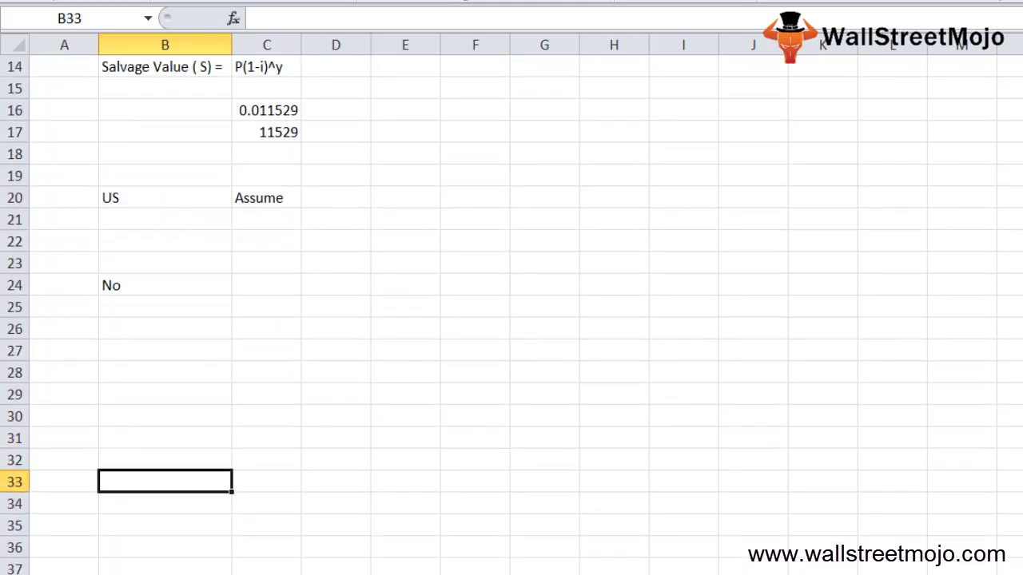
Start a numbered list in row 27 with 1 in A27 and RM in B27.
{"action": "key", "text": "Up"}
{"action": "key", "text": "Up"}
{"action": "key", "text": "Up"}
{"action": "key", "text": "Up"}
{"action": "key", "text": "Up"}
{"action": "key", "text": "Up"}
{"action": "key", "text": "Left"}
{"action": "type", "text": "1"}
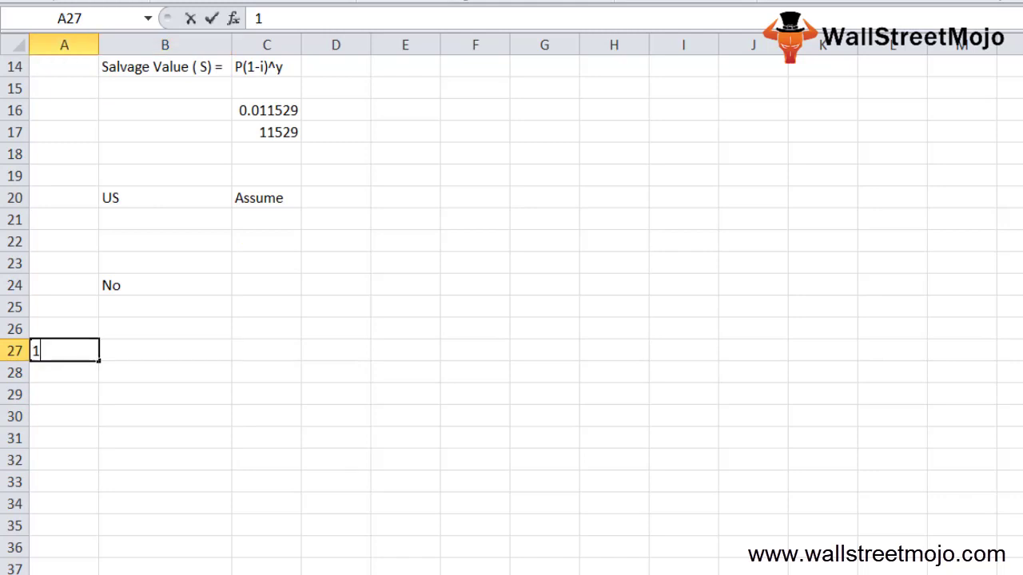
{"action": "key", "text": "Tab"}
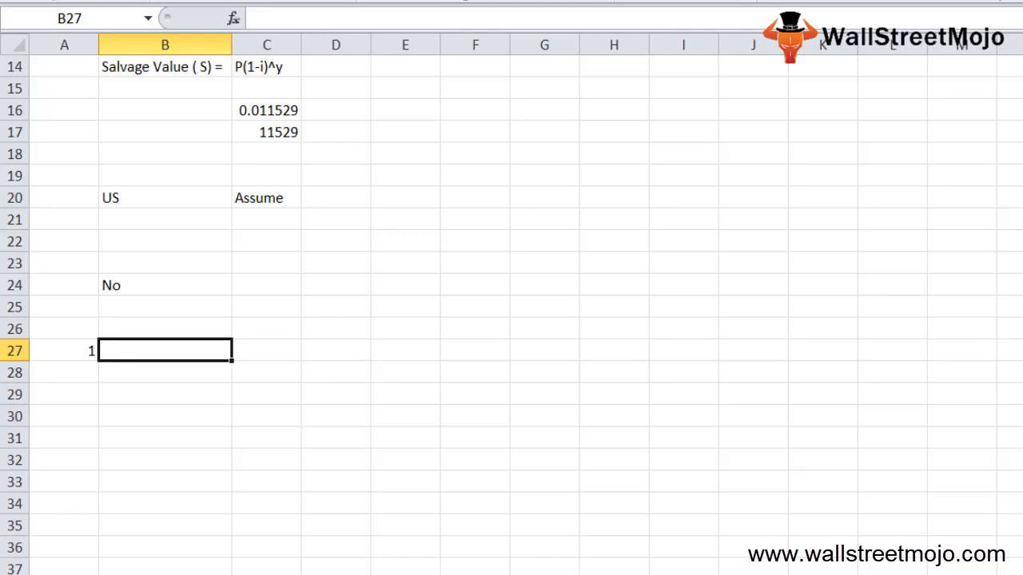
{"action": "type", "text": "RM"}
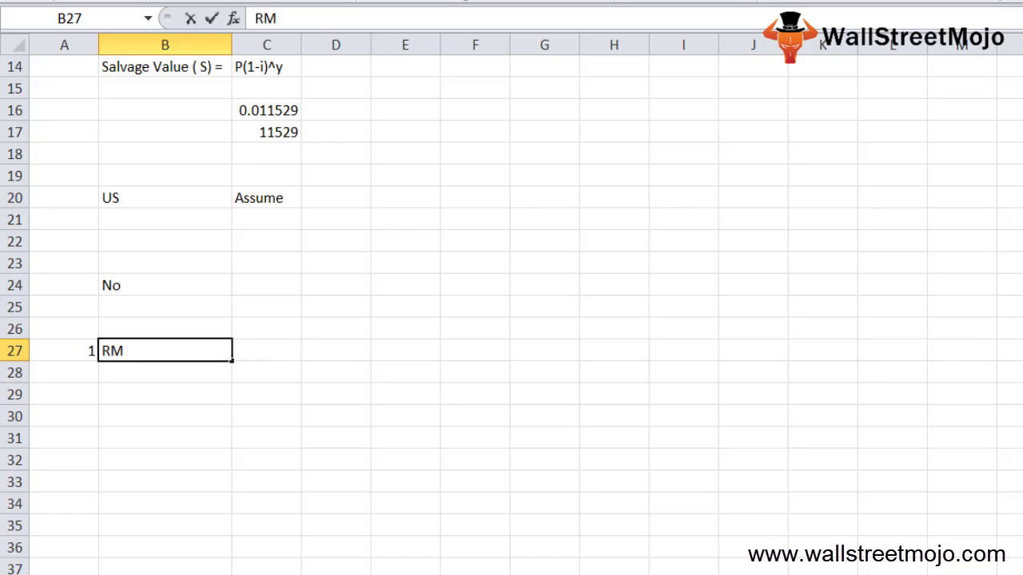
{"action": "key", "text": "Return"}
{"action": "key", "text": "Left"}
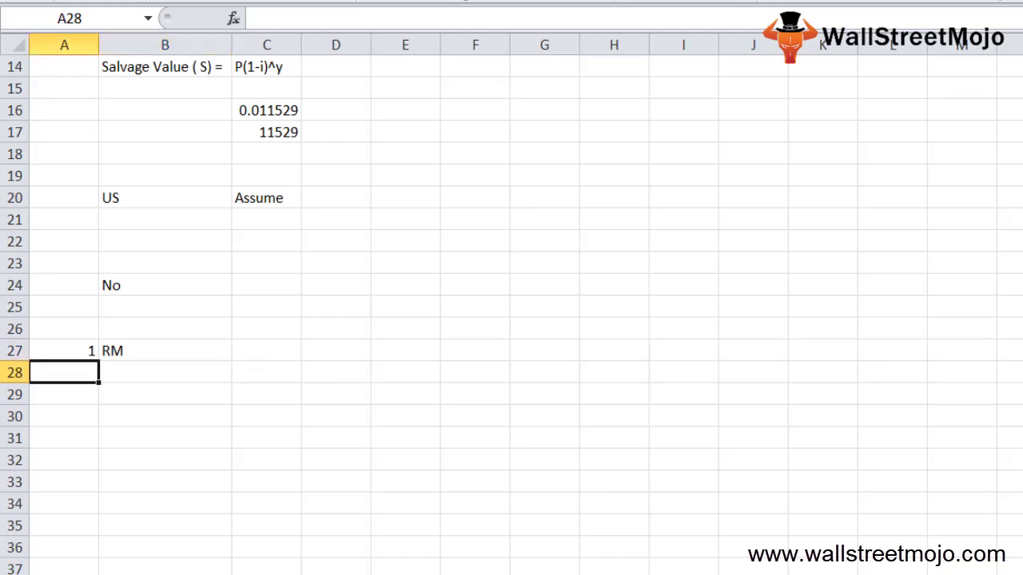
Add the list number 2 in cell A28 and select the empty cell B28 beside it.
{"action": "type", "text": "2"}
{"action": "key", "text": "Return"}
{"action": "left_click", "coordinate": [165, 372]}
{"action": "left_click", "coordinate": [475, 574]}
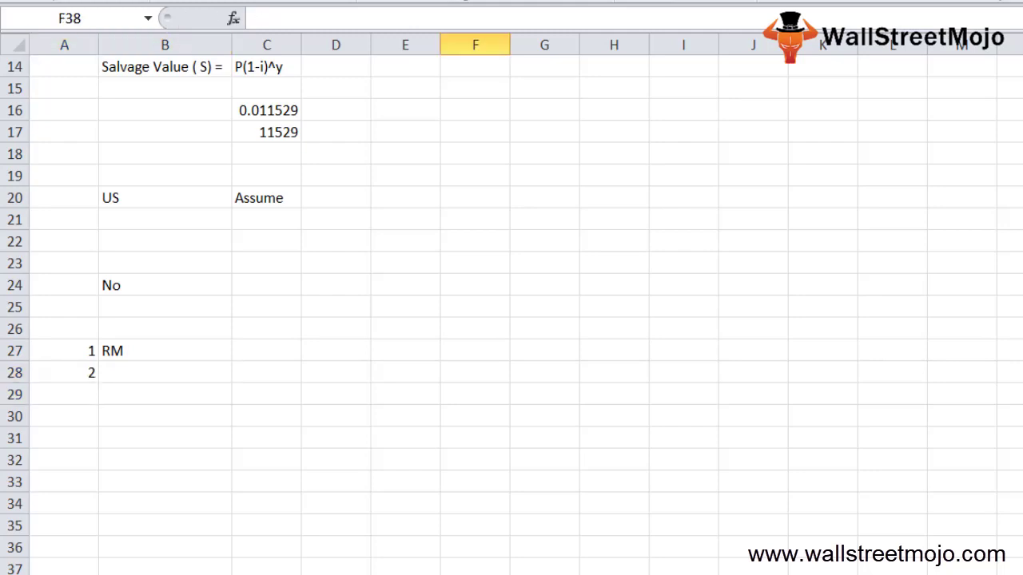
{"action": "left_click", "coordinate": [183, 378]}
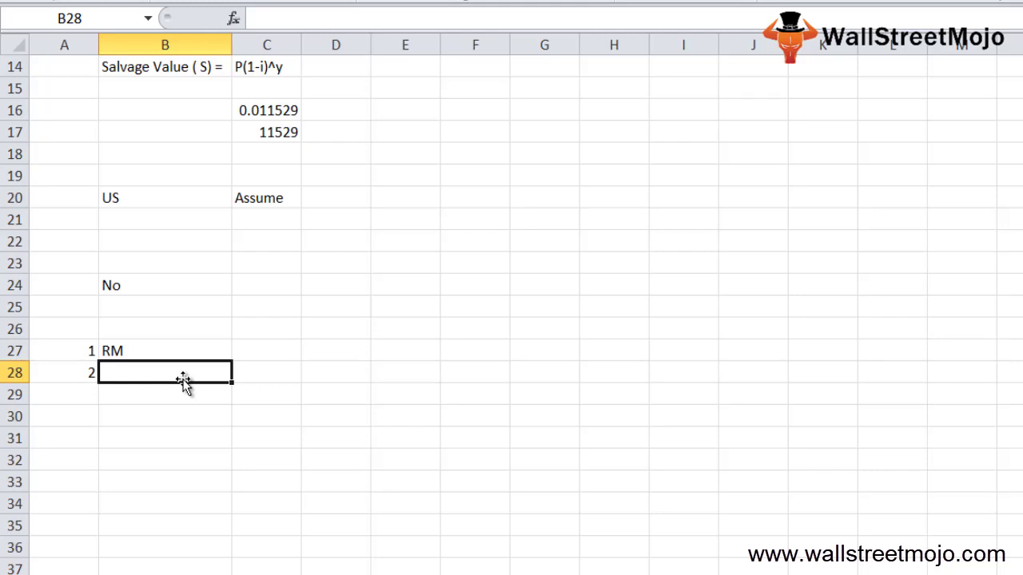
Enter the heading Conclusion in cell B31.
{"action": "key", "text": "Down"}
{"action": "key", "text": "Down"}
{"action": "key", "text": "Down"}
{"action": "type", "text": "Conclusion"}
{"action": "key", "text": "Return"}
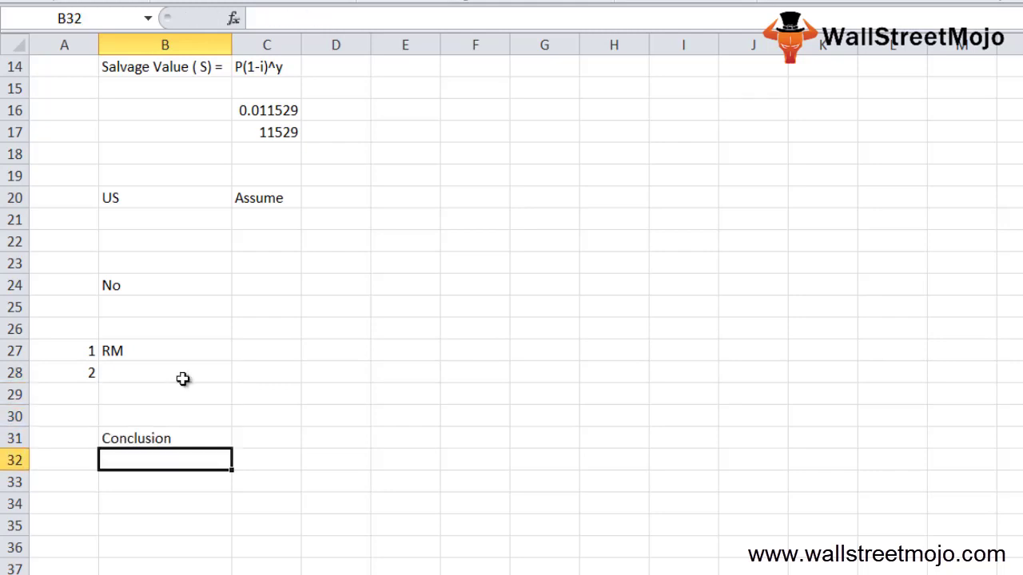
Enter the terms Salvage value, Scrap Value and Residual Value across cells B34 to D34.
{"action": "key", "text": "Down"}
{"action": "key", "text": "Down"}
{"action": "type", "text": "C"}
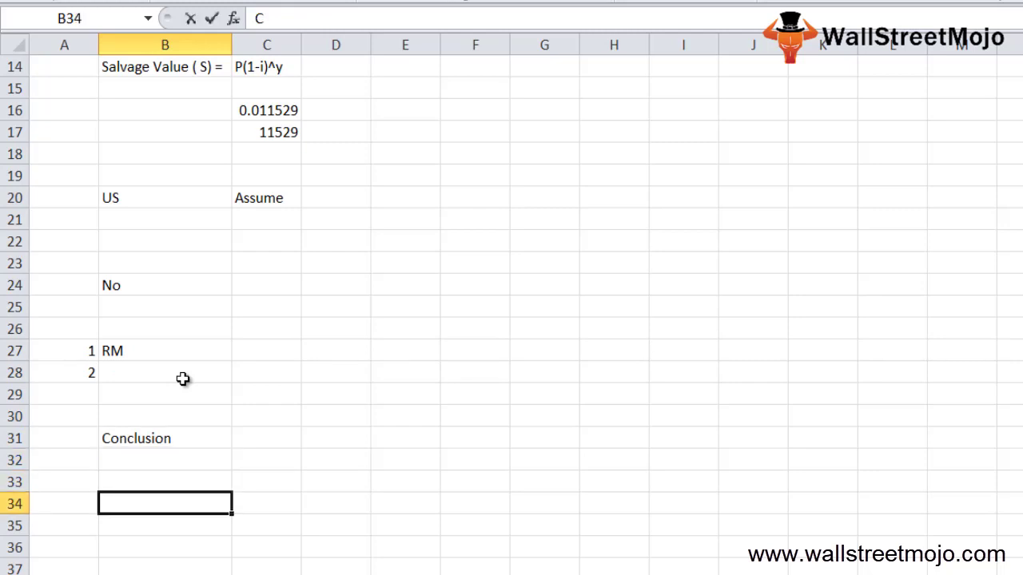
{"action": "type", "text": "alvage "}
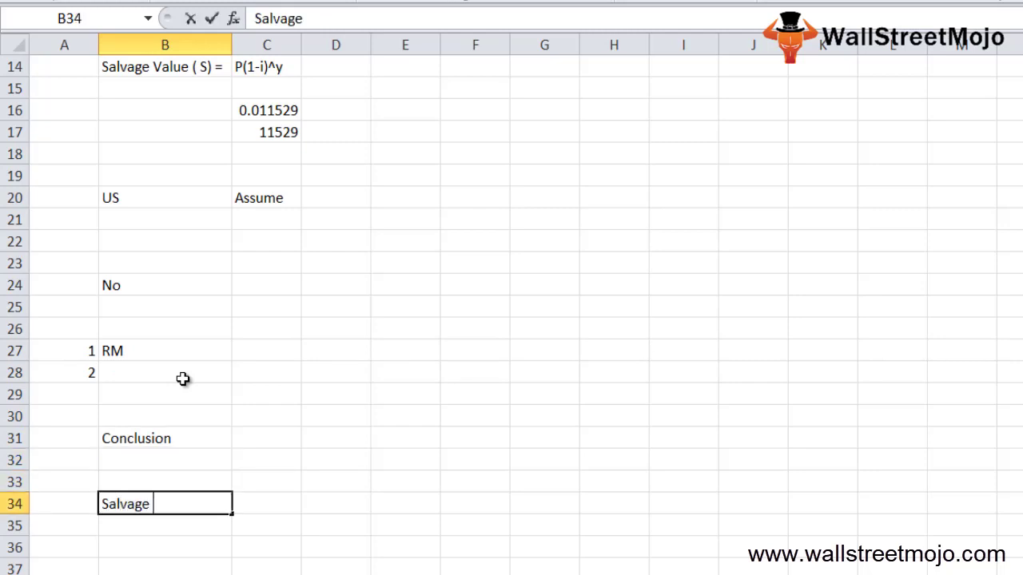
{"action": "type", "text": "value"}
{"action": "key", "text": "Return"}
{"action": "key", "text": "Up"}
{"action": "key", "text": "Right"}
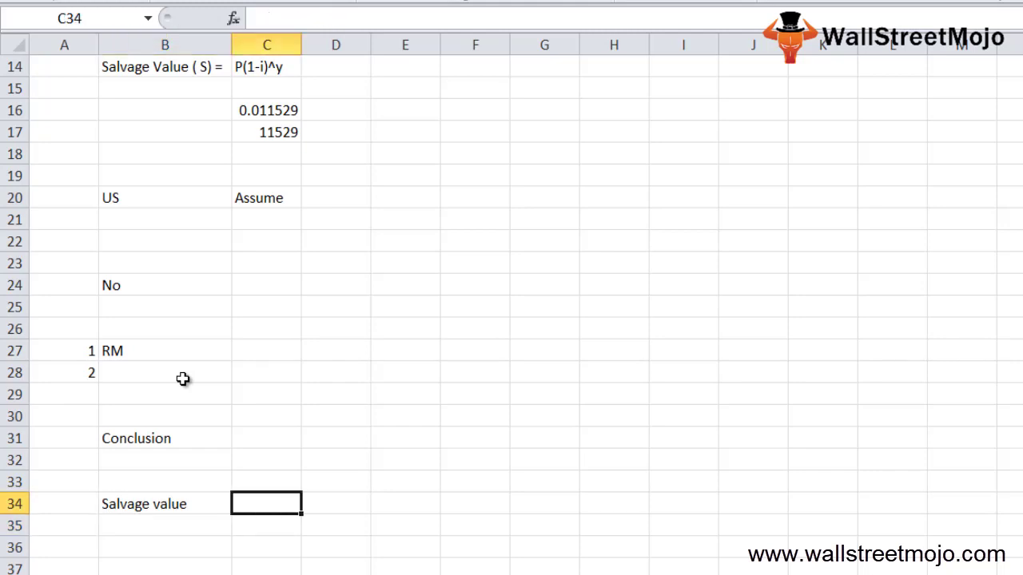
{"action": "type", "text": "Scra"}
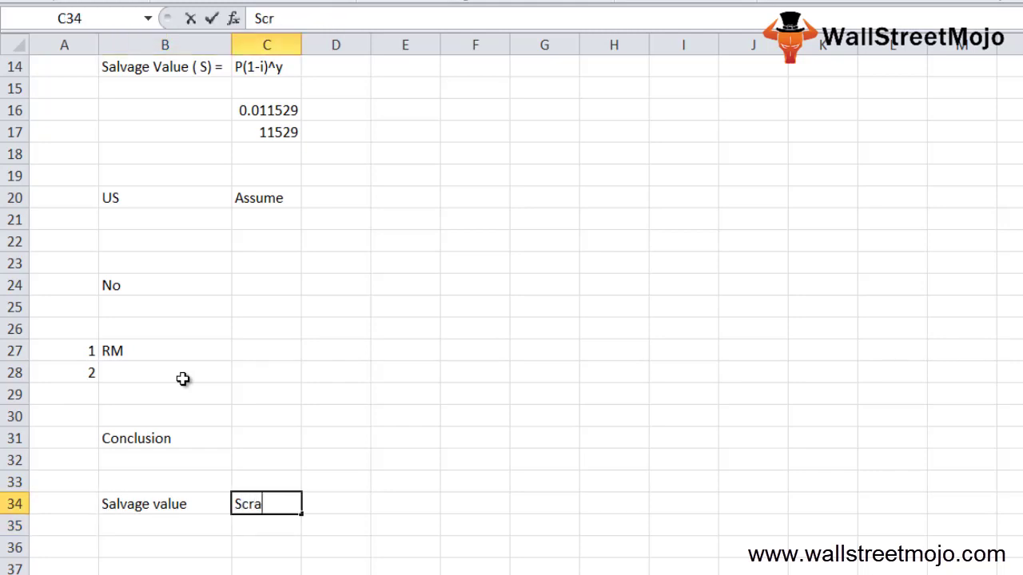
{"action": "type", "text": "p Value"}
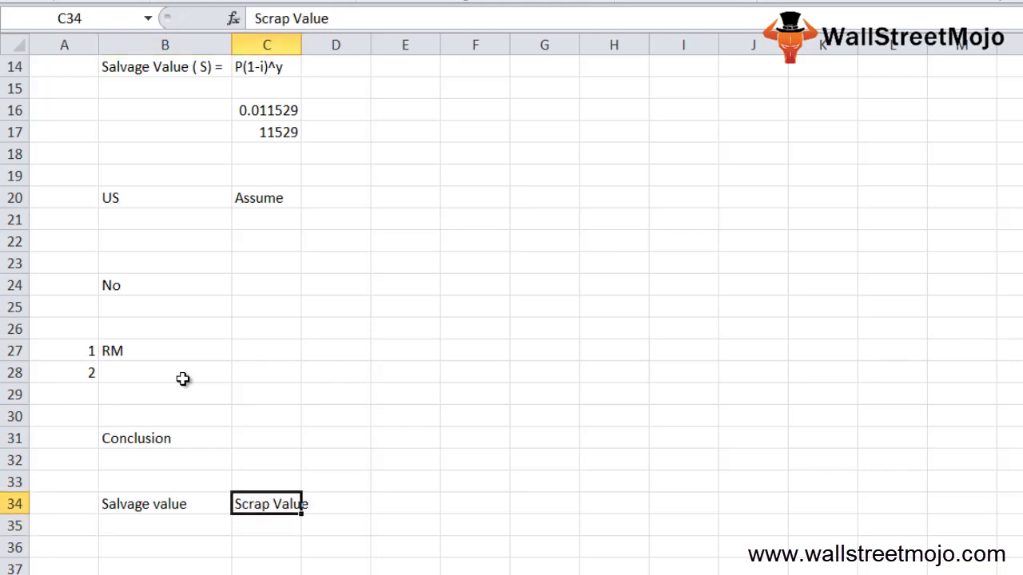
{"action": "key", "text": "Tab"}
{"action": "type", "text": "Residual Value"}
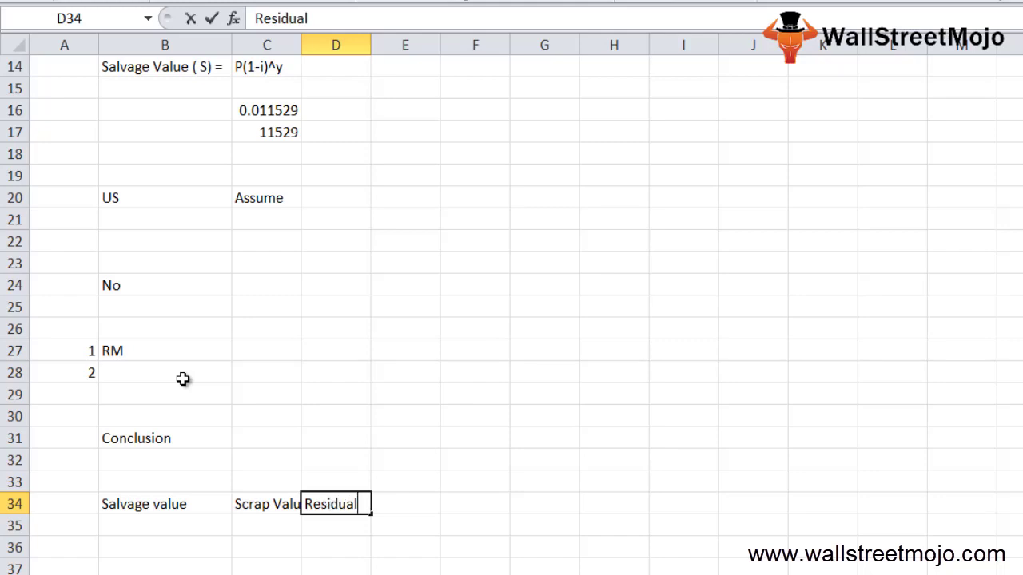
{"action": "key", "text": "Return"}
Autofit column C to the Scrap Value label in C34.
{"action": "key", "text": "Return"}
{"action": "key", "text": "Left"}
{"action": "key", "text": "Up"}
{"action": "key", "text": "Up"}
{"action": "key", "text": "Left"}
{"action": "key", "text": "Right"}
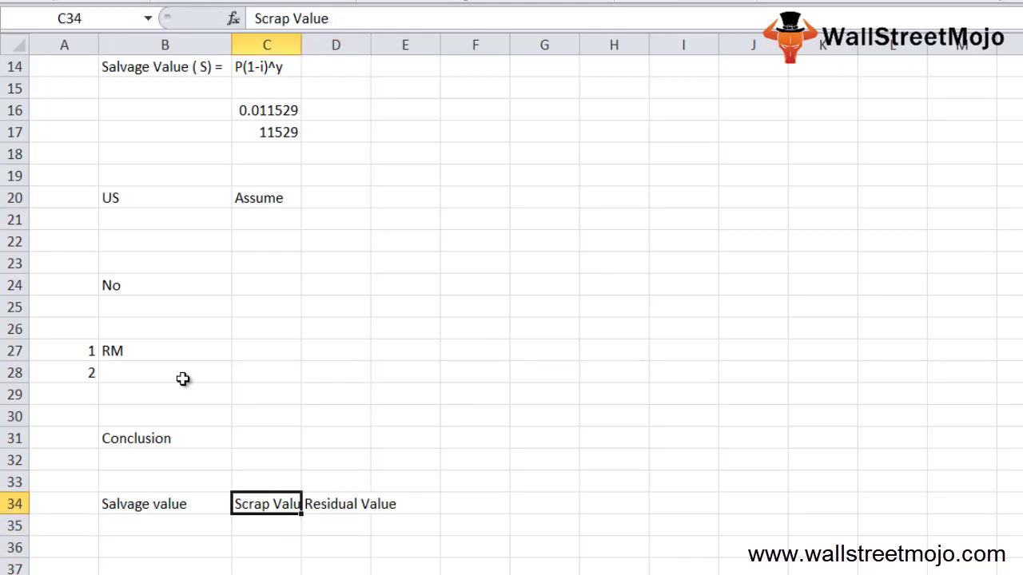
{"action": "key", "text": "alt+h"}
{"action": "key", "text": "o"}
{"action": "key", "text": "i"}
{"action": "key", "text": "shift+Right"}
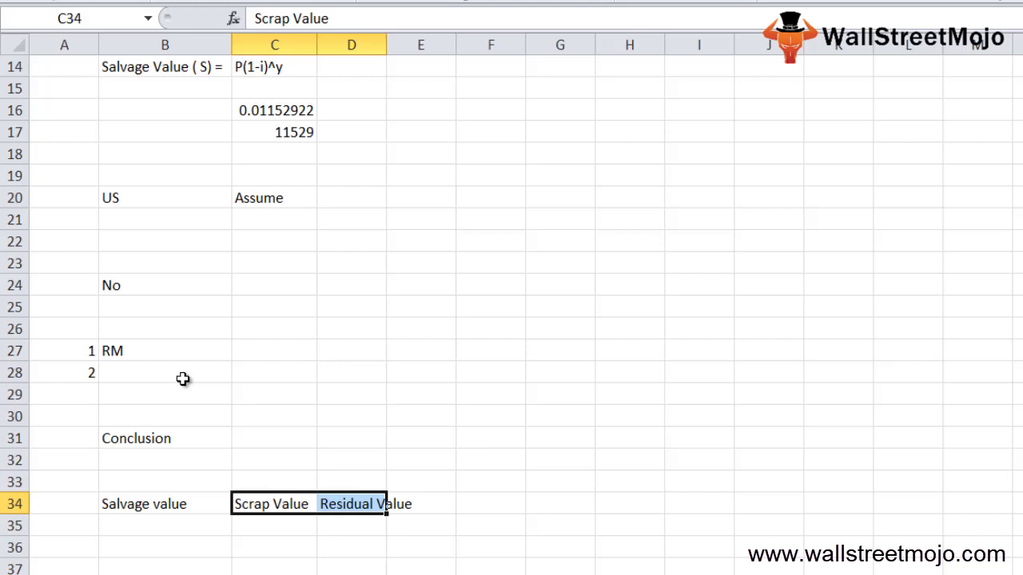
{"action": "key", "text": "Left"}
{"action": "key", "text": "Left"}
{"action": "key", "text": "Down"}
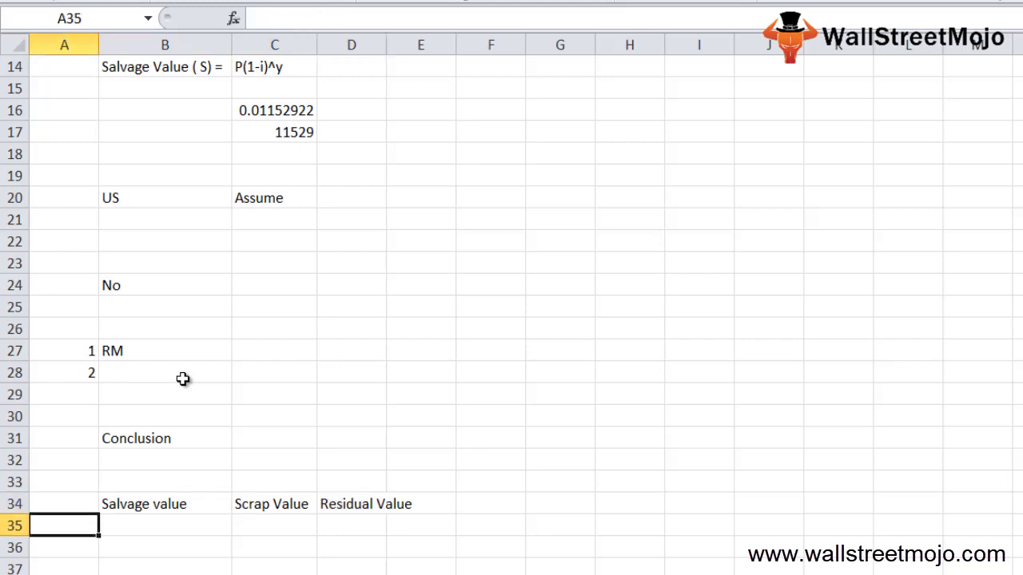
Enter the label Scrap Value in cell B37 and the value 0 in C37.
{"action": "key", "text": "Down"}
{"action": "key", "text": "Down"}
{"action": "key", "text": "Up"}
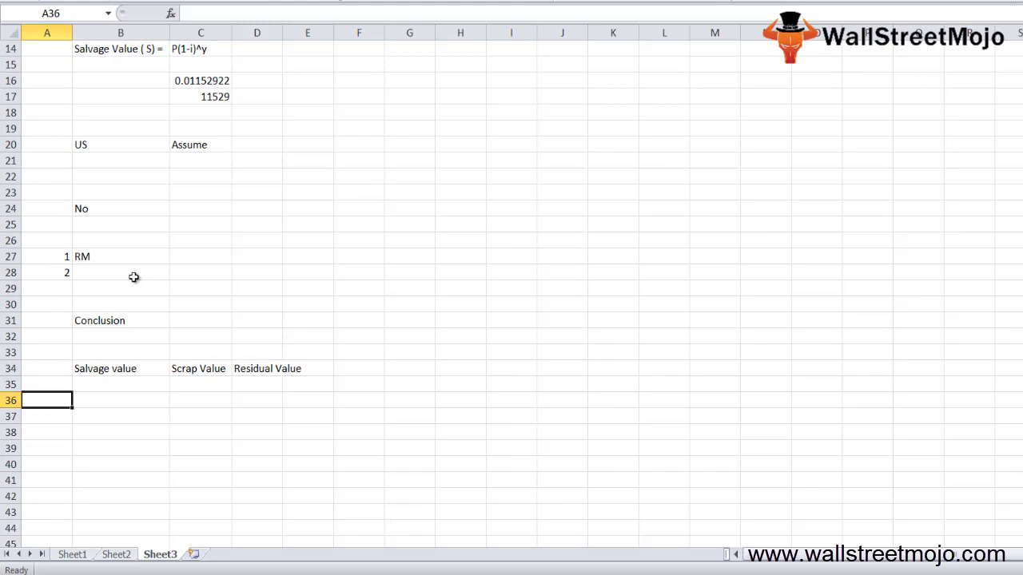
{"action": "key", "text": "Down"}
{"action": "key", "text": "Down"}
{"action": "key", "text": "Up"}
{"action": "key", "text": "Right"}
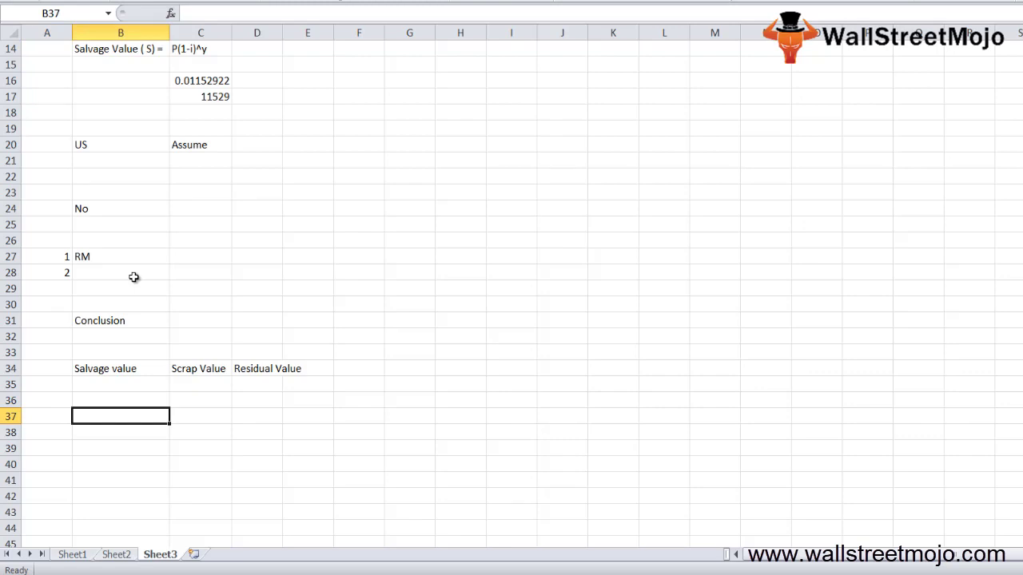
{"action": "type", "text": "Scrap Value"}
{"action": "key", "text": "Return"}
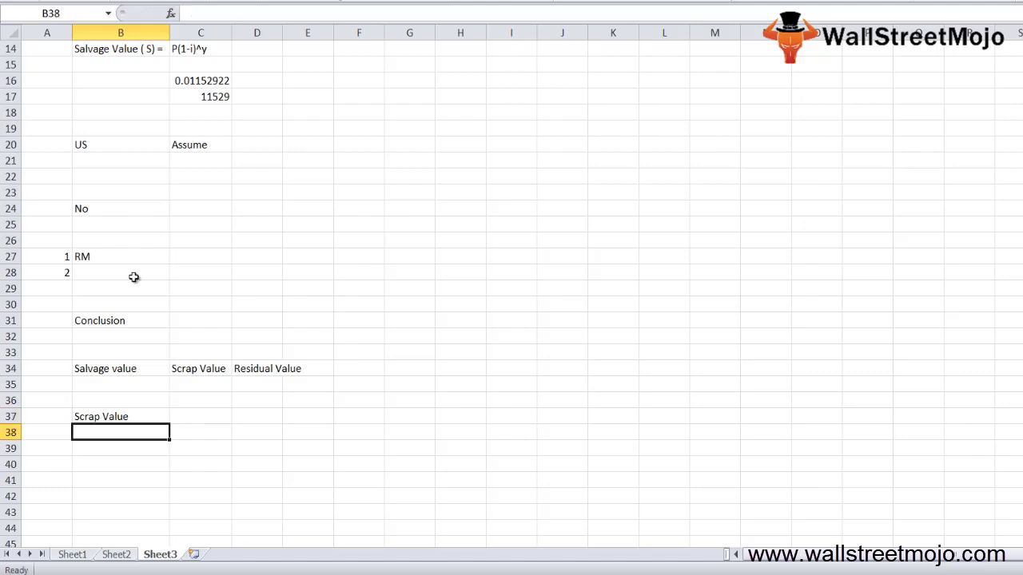
{"action": "key", "text": "Up"}
{"action": "key", "text": "Right"}
{"action": "type", "text": "0"}
{"action": "key", "text": "Return"}
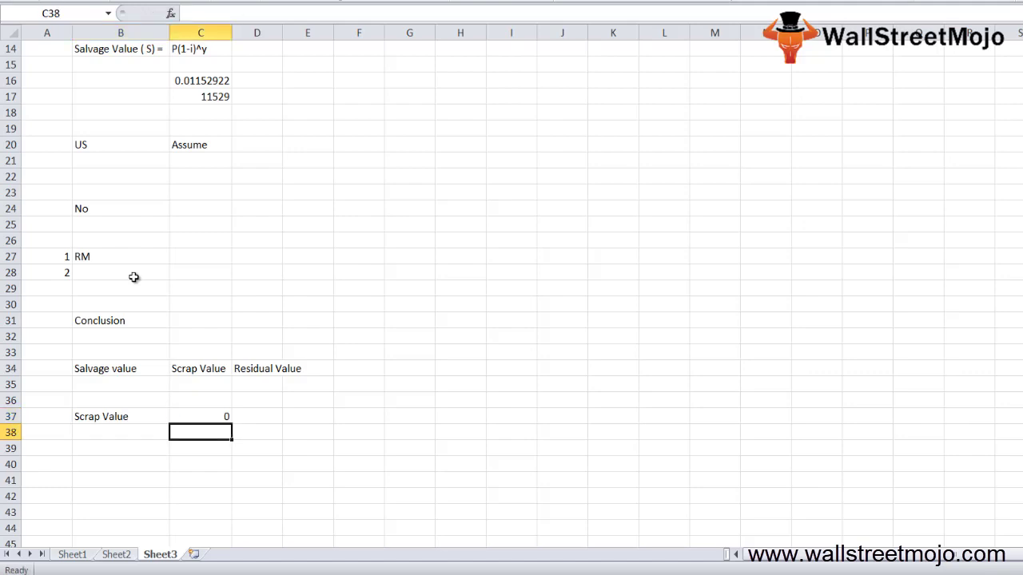
{"action": "key", "text": "Up"}
{"action": "key", "text": "Up"}
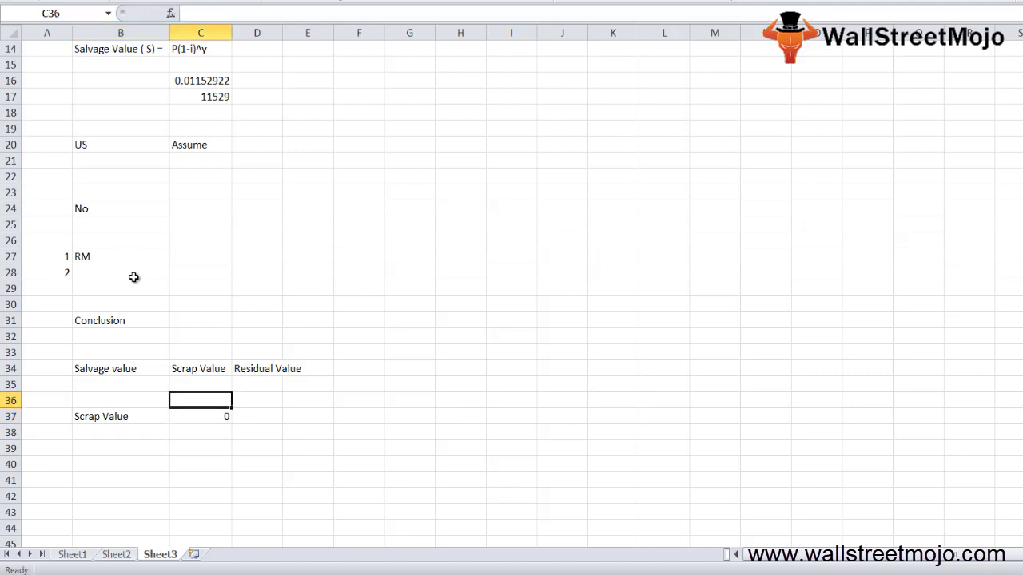
{"action": "key", "text": "shift+space"}
{"action": "key", "text": "shift+Up"}
{"action": "key", "text": "shift+Up"}
{"action": "key", "text": "shift+Up"}
{"action": "key", "text": "shift+Up"}
{"action": "key", "text": "Down"}
{"action": "key", "text": "Down"}
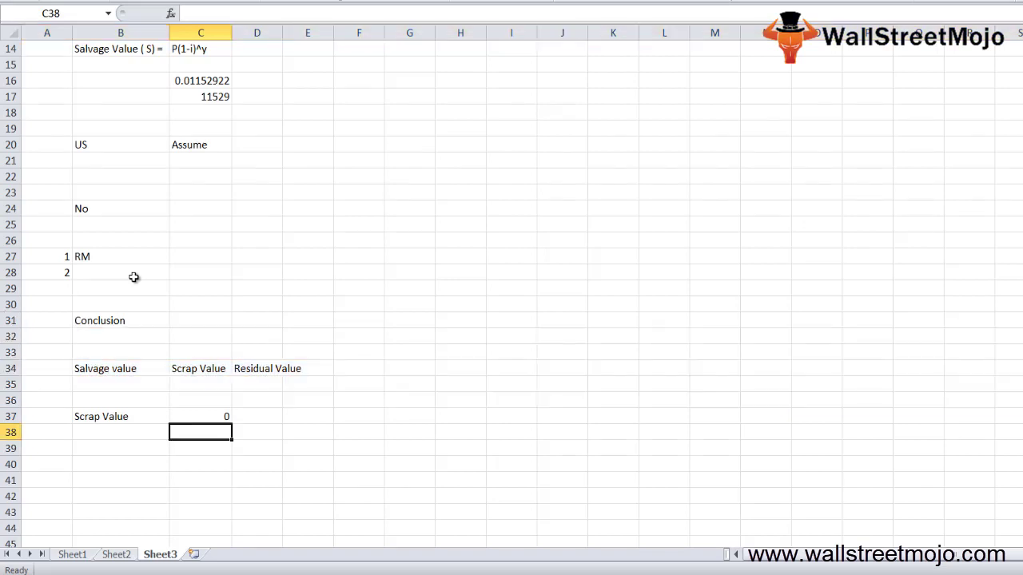